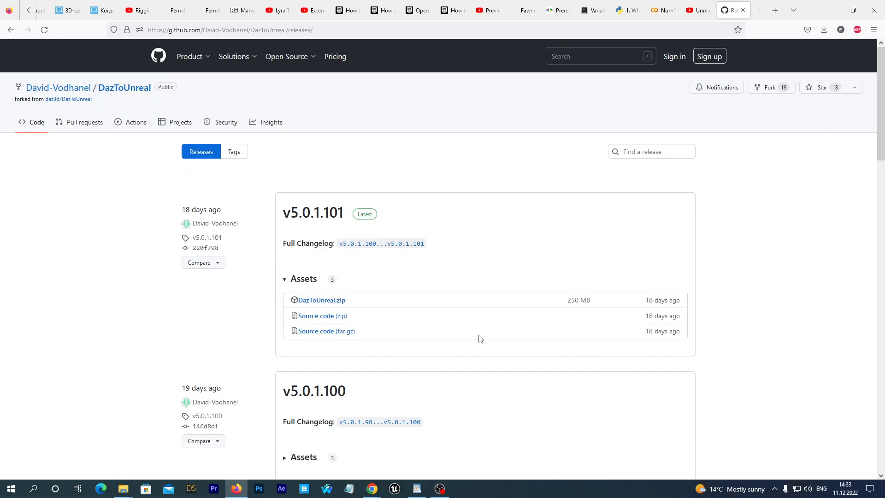
# Step: Download DazToUnreal.zip from the v5.0.1.101 release and save it as DazToUnrealLatest.zip in the downloads folder
pyautogui.click(329, 302)
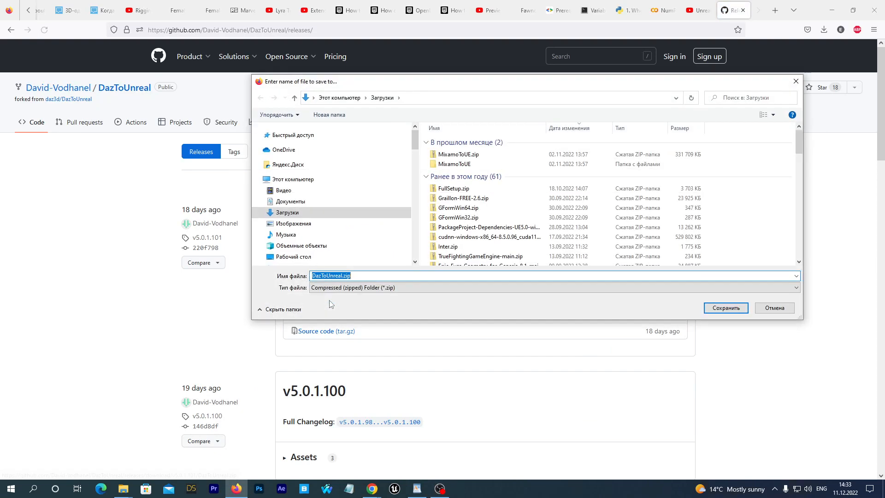
pyautogui.click(342, 275)
pyautogui.write('_101')
pyautogui.hotkey('ctrl', 'a')
pyautogui.click(724, 307)
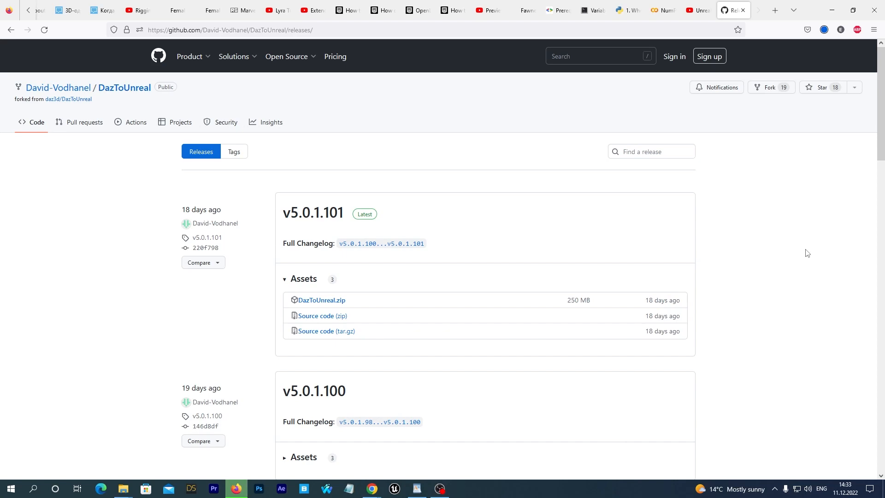
# Step: Show the downloaded archive in its folder and extract it with 7-Zip into a DazToUnrealLatest folder
pyautogui.click(824, 29)
pyautogui.click(817, 55)
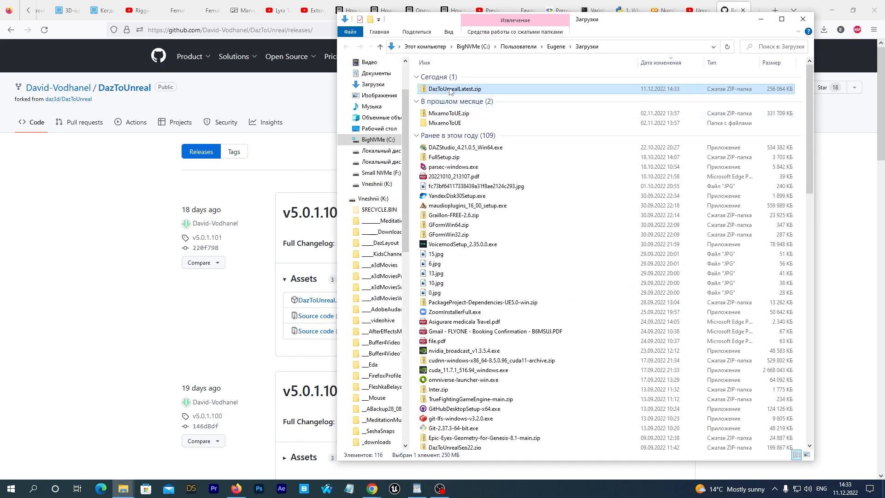
pyautogui.rightClick(451, 92)
pyautogui.click(781, 19)
pyautogui.rightClick(108, 75)
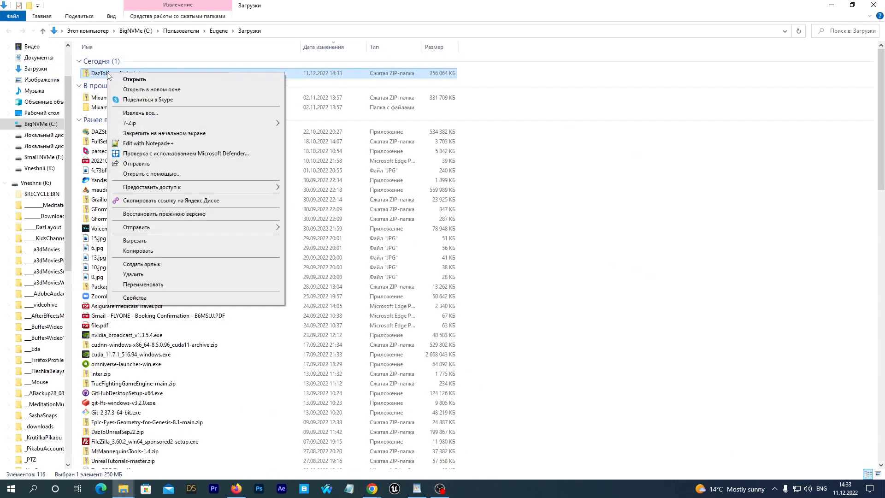
pyautogui.moveTo(174, 123)
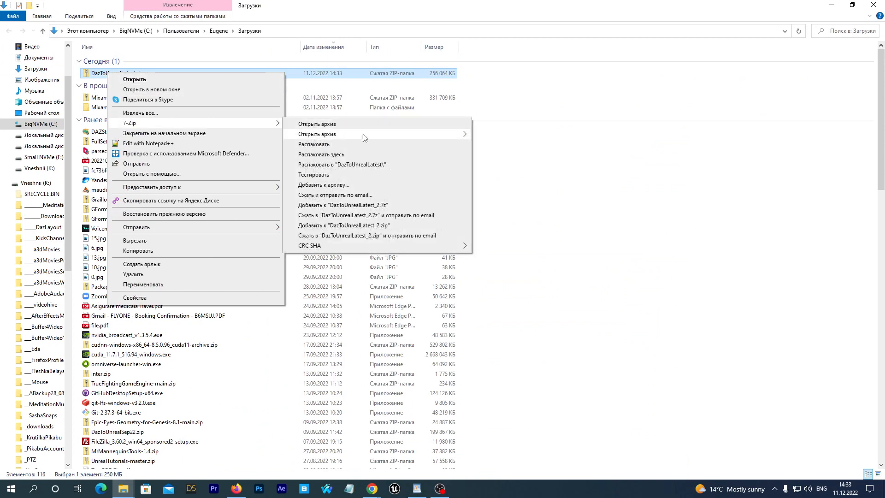
pyautogui.click(386, 165)
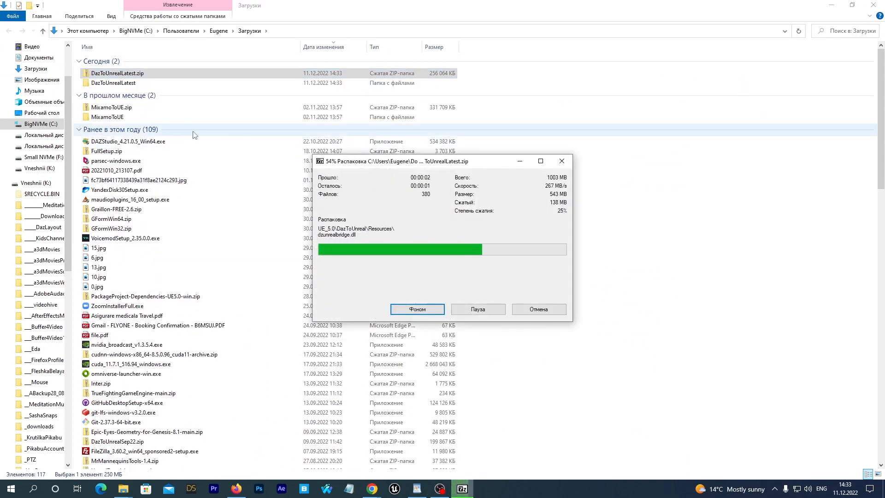
# Step: Copy the DazToUnreal folder from the UE_5.1 folder of the extracted DazToUnrealLatest files
pyautogui.doubleClick(122, 83)
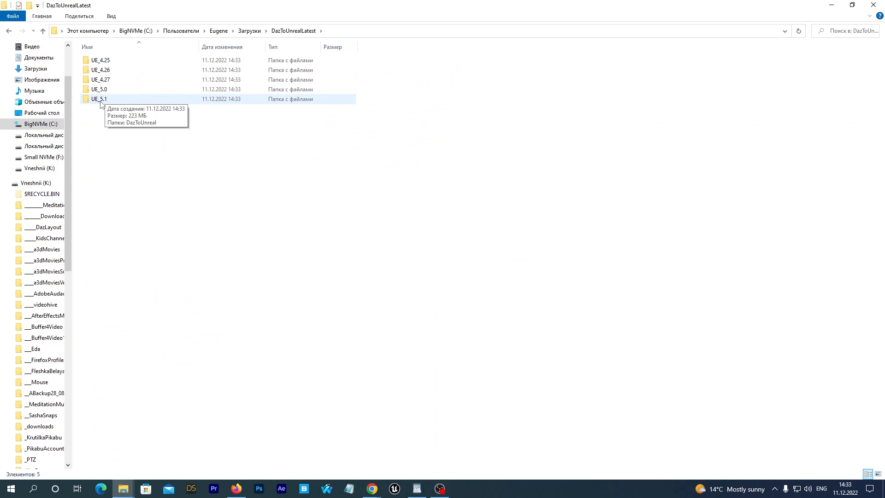
pyautogui.doubleClick(101, 100)
pyautogui.click(118, 62)
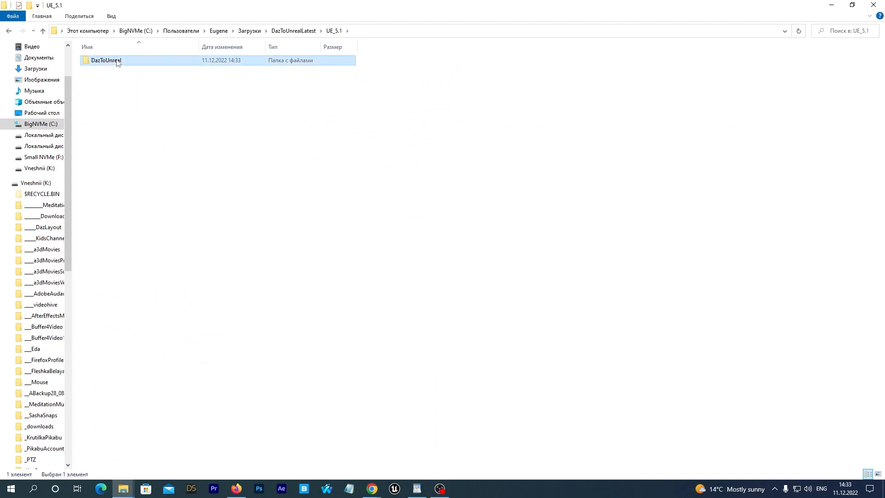
pyautogui.rightClick(118, 62)
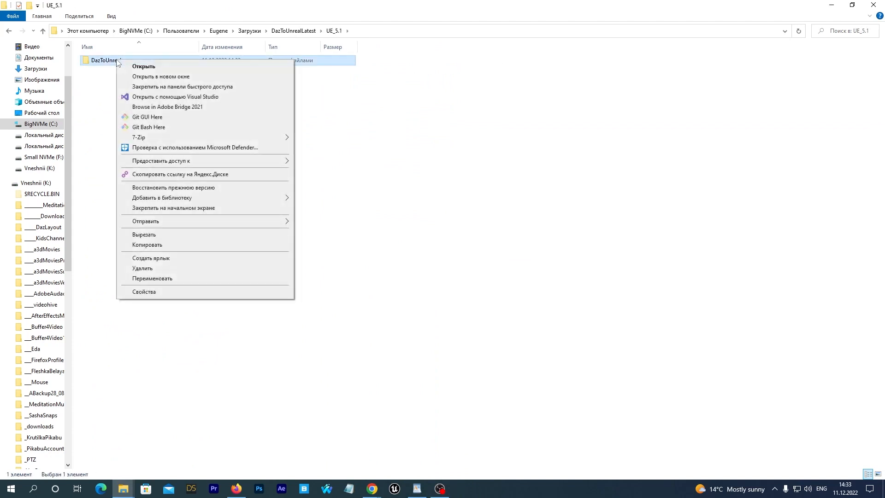
pyautogui.click(154, 246)
# Step: Paste the copied plugin folder into Program Files\Epic Games\UE_5.1\Engine\Plugins on the C: drive
pyautogui.click(77, 32)
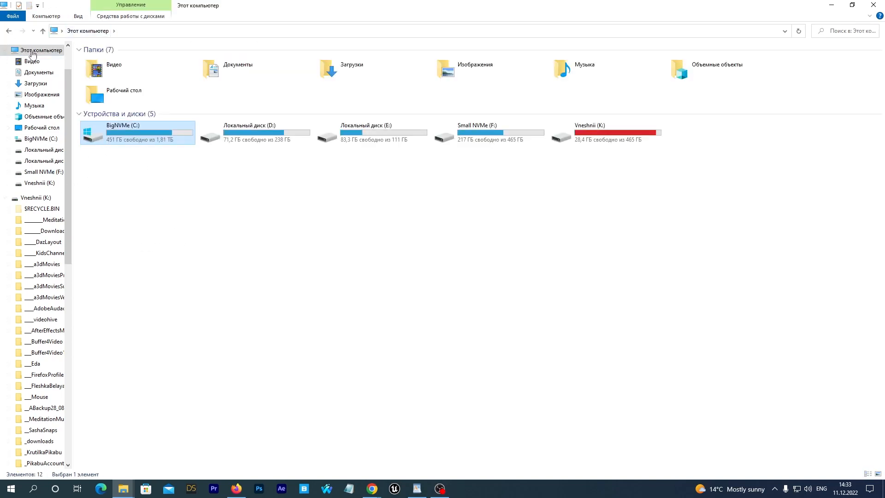
pyautogui.doubleClick(123, 130)
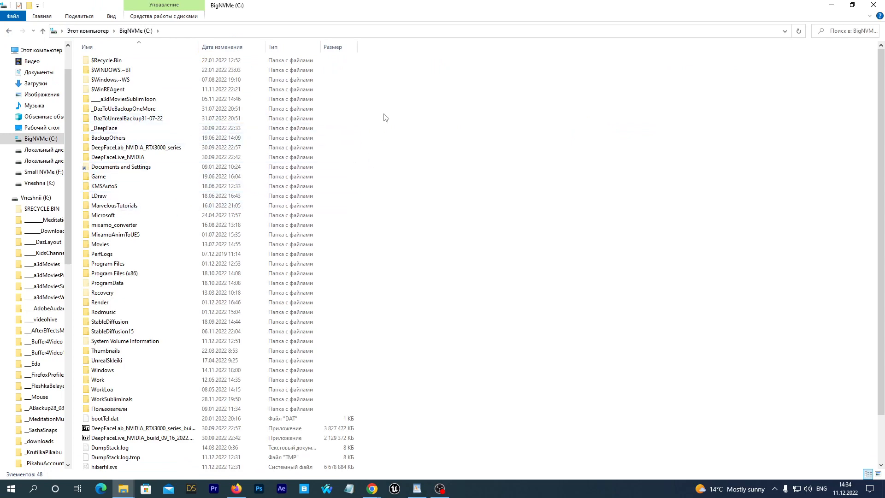
pyautogui.doubleClick(107, 263)
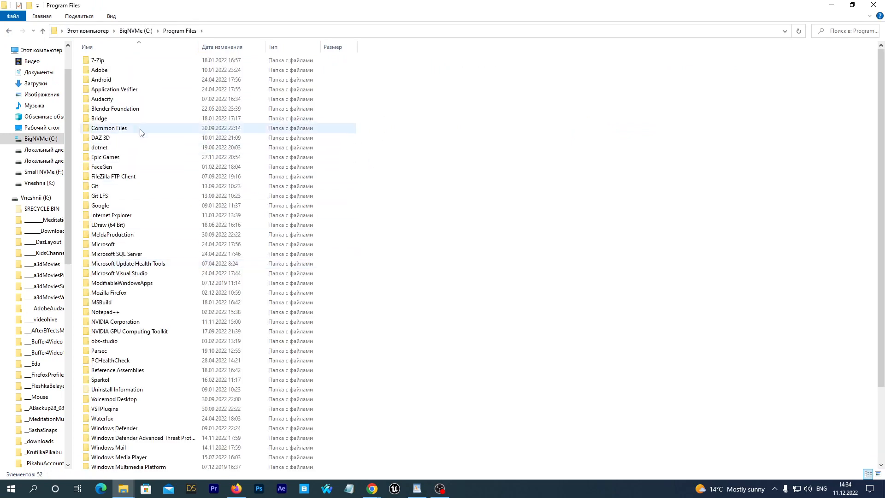
pyautogui.doubleClick(109, 159)
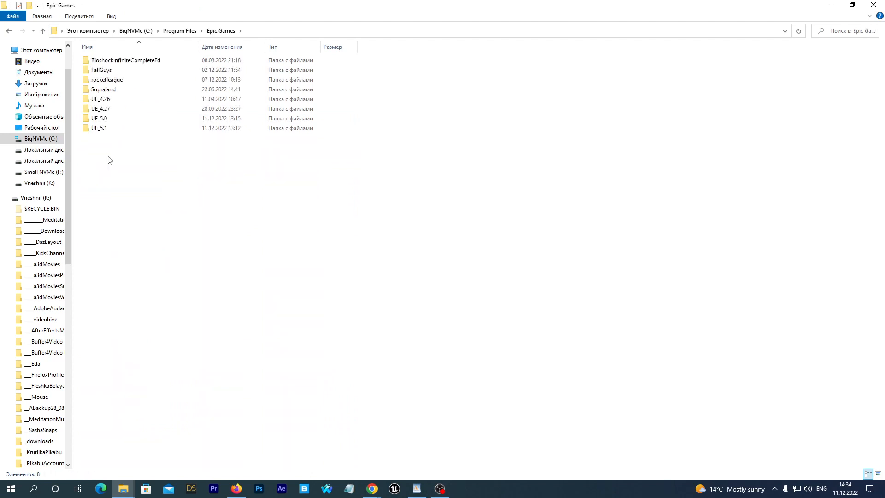
pyautogui.doubleClick(100, 129)
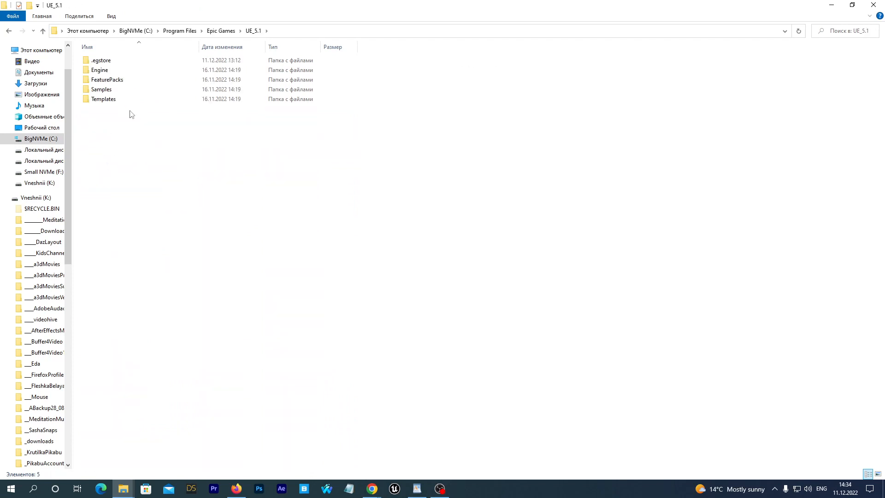
pyautogui.doubleClick(97, 72)
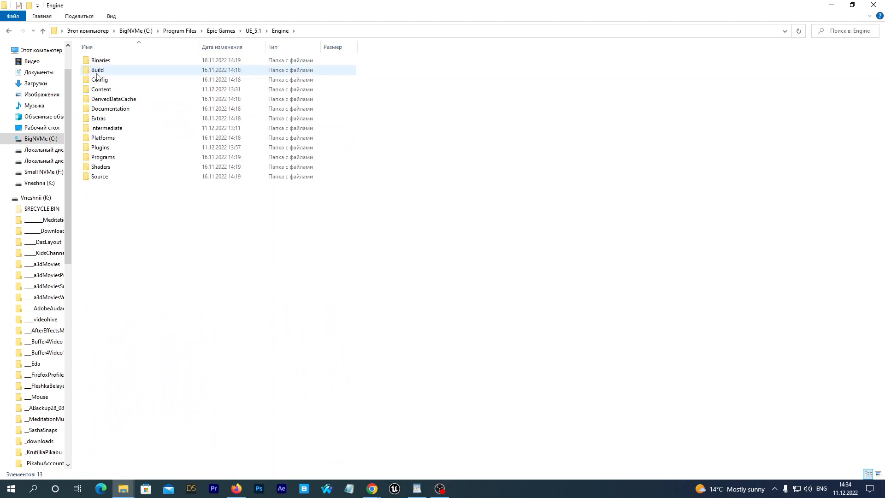
pyautogui.doubleClick(99, 148)
pyautogui.rightClick(438, 185)
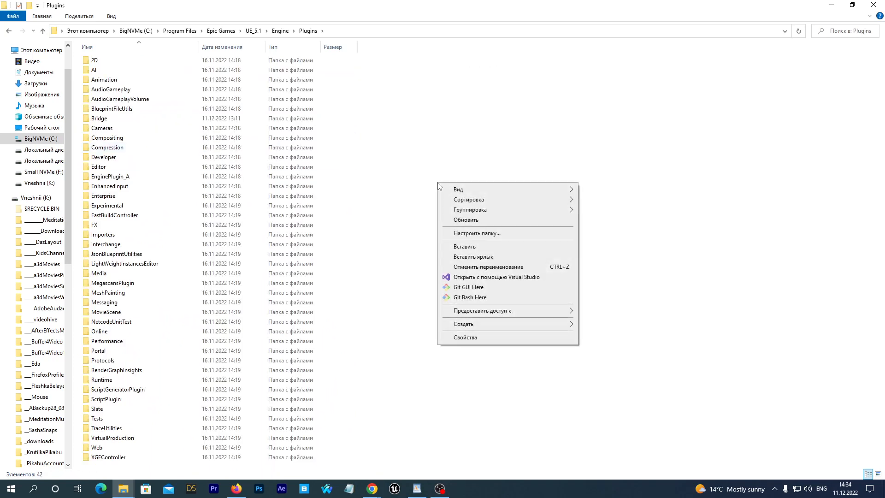
pyautogui.click(468, 247)
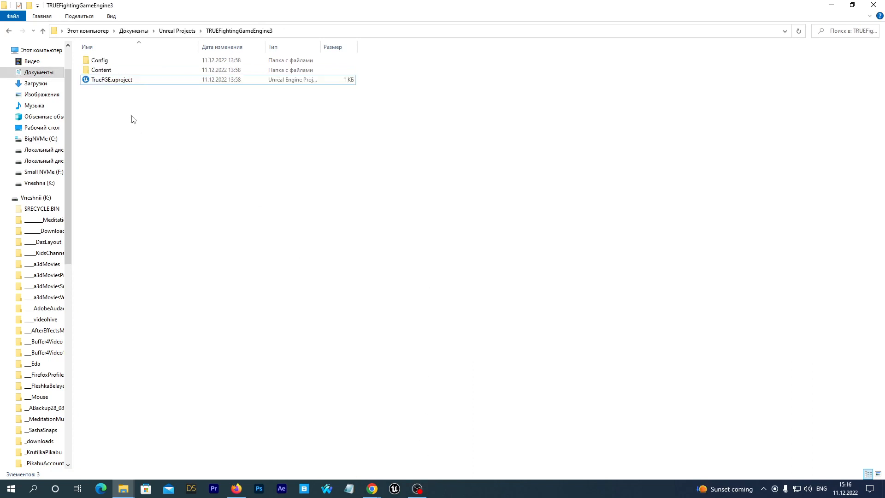
# Step: Enable the DazToUnreal plugin in the TrueFGE.uproject project and restart Unreal Editor
pyautogui.click(108, 81)
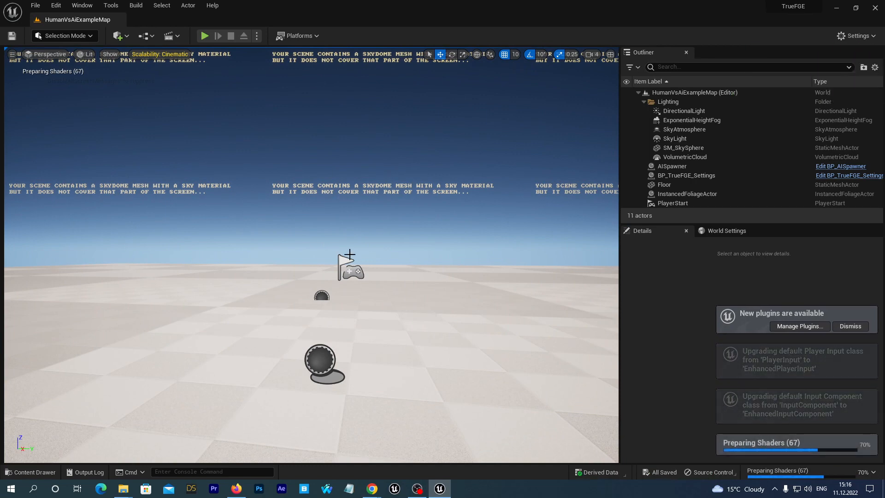
pyautogui.click(55, 8)
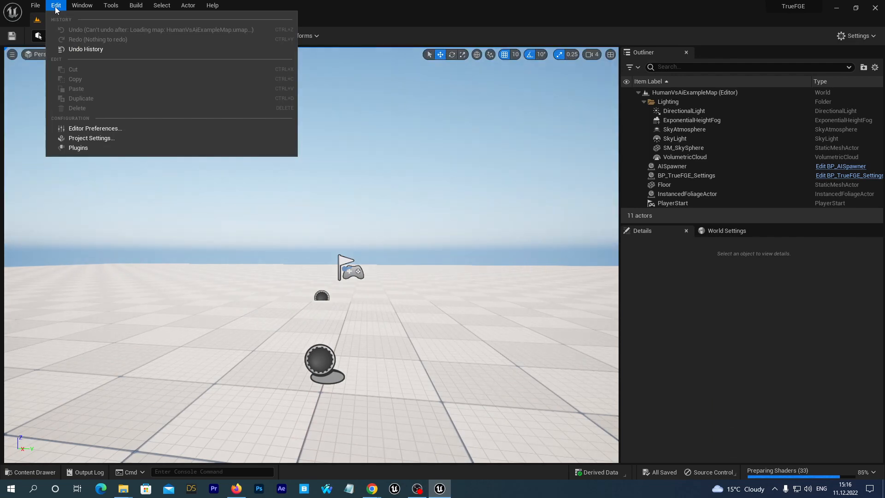
pyautogui.click(74, 148)
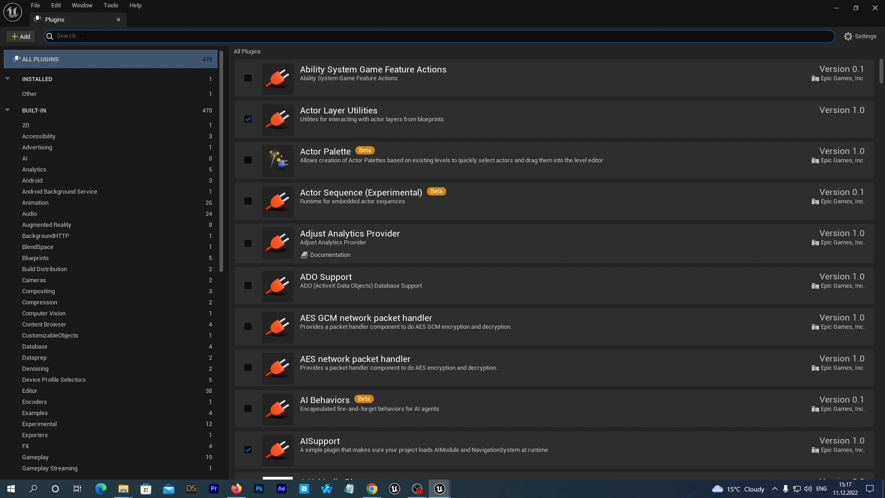
pyautogui.write('daz')
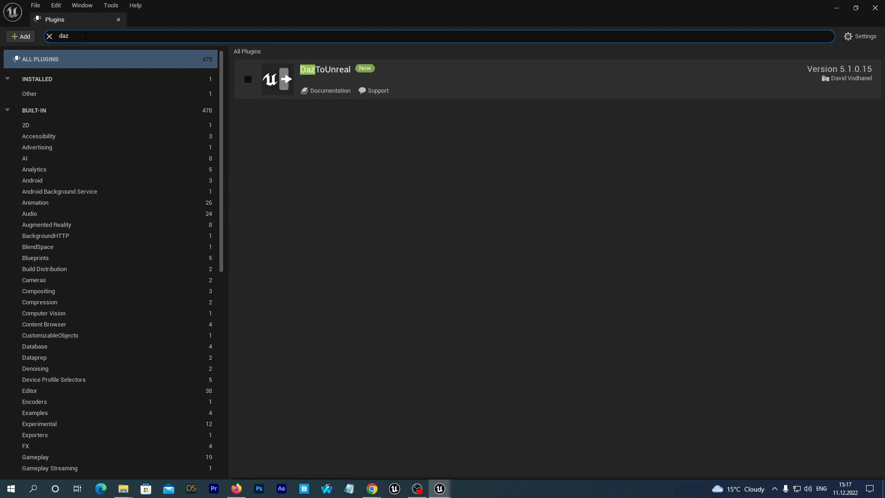
pyautogui.click(248, 81)
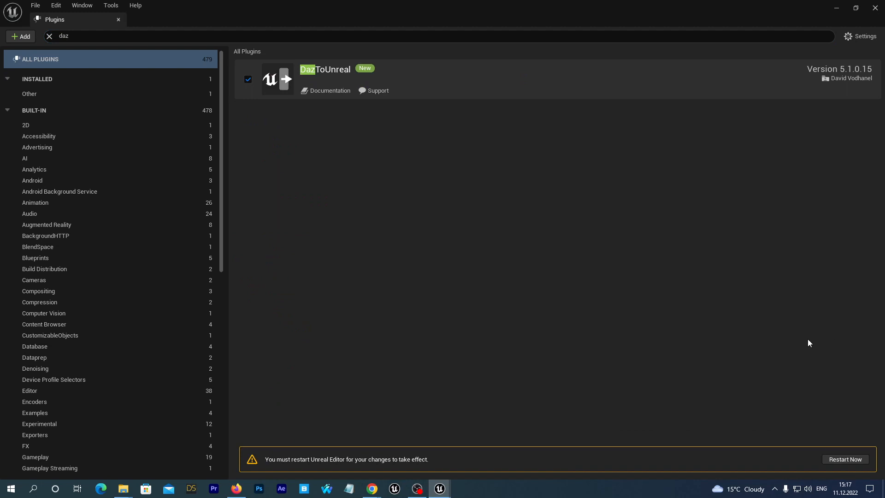
pyautogui.click(834, 460)
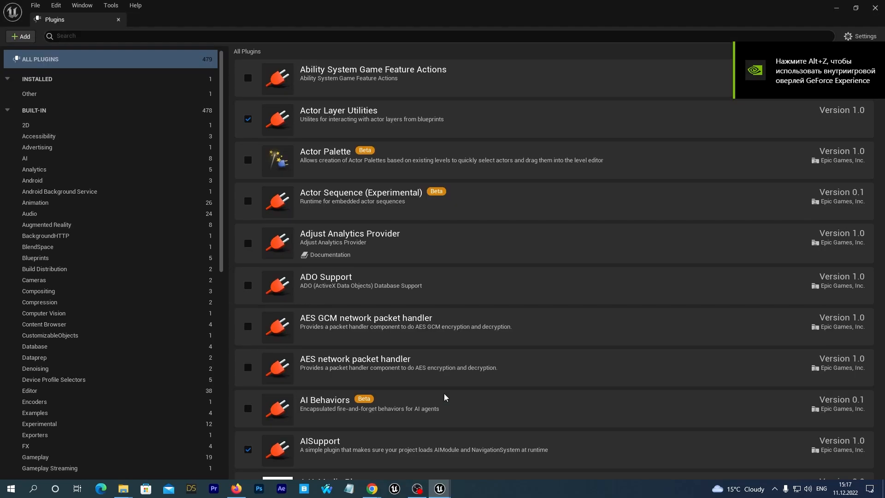
pyautogui.click(875, 7)
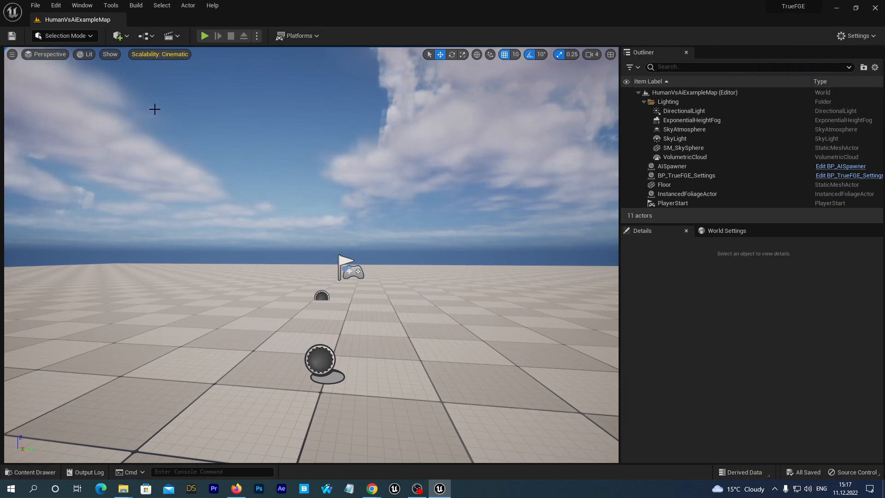
# Step: Review Fix Bone Rotations on Import and Zero Root Rotation on Import in the project's Daz to Unreal plugin settings
pyautogui.click(56, 6)
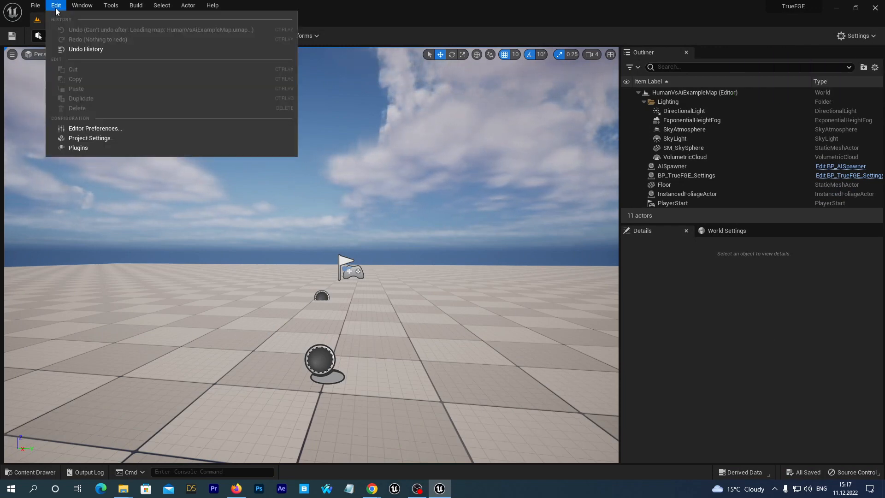
pyautogui.click(71, 137)
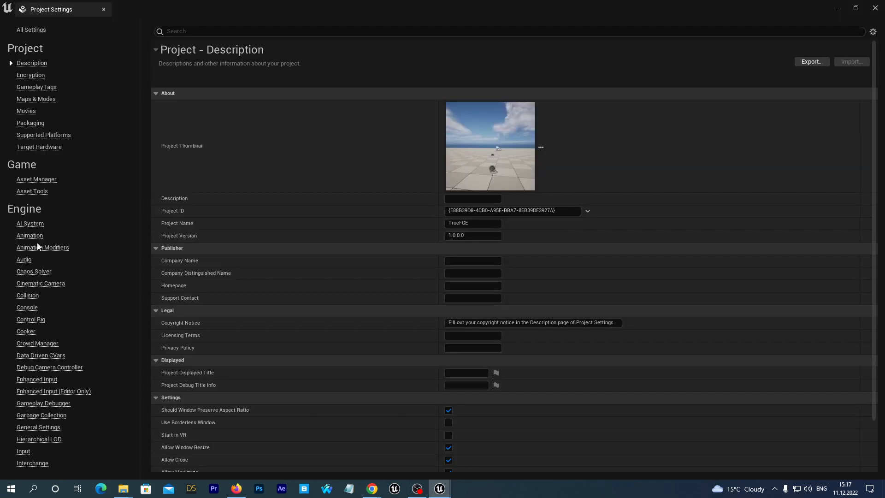
pyautogui.scroll(-5, 108, 240)
pyautogui.scroll(-15, 107, 241)
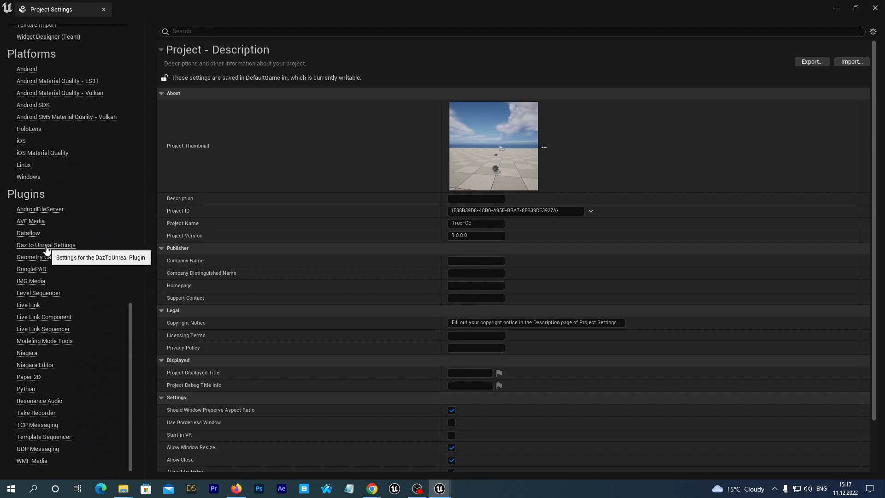
pyautogui.click(47, 248)
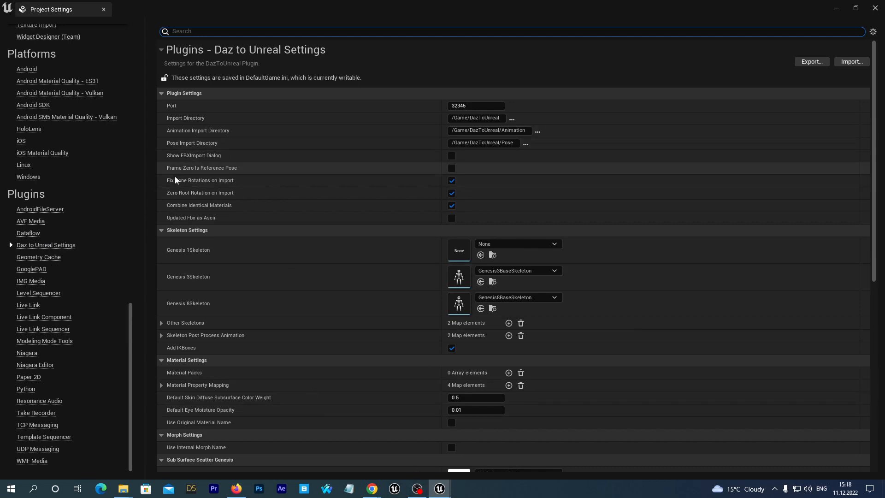
pyautogui.moveTo(175, 184)
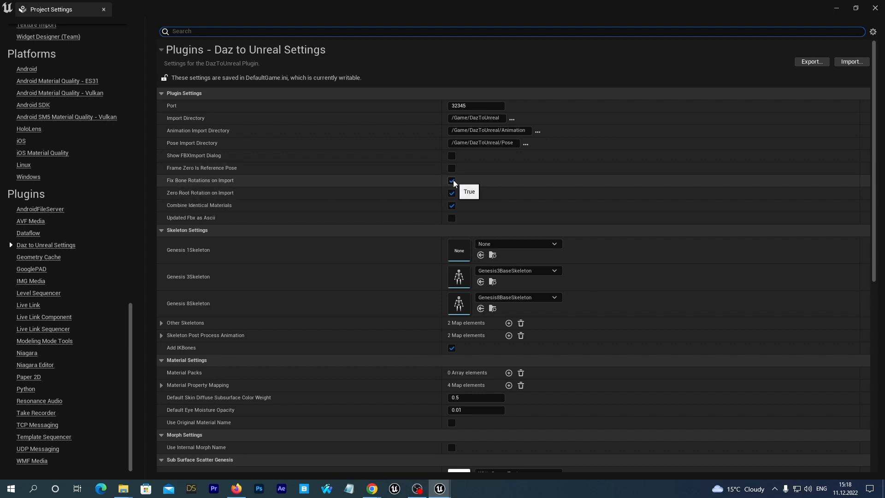
pyautogui.moveTo(201, 195)
pyautogui.click(874, 8)
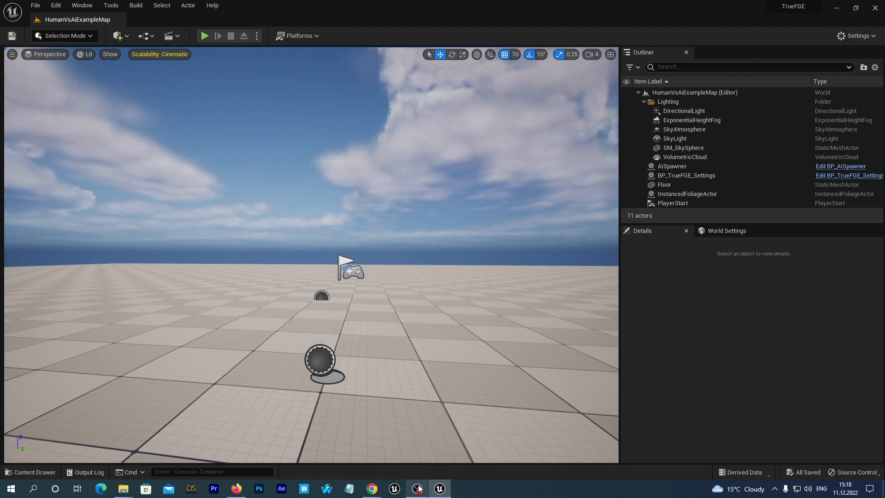
# Step: Switch to DAZ Studio, start a Daz to Unreal transfer of the selected character and set its asset name to AliceDaz
pyautogui.hotkey('ctrl', 'space')
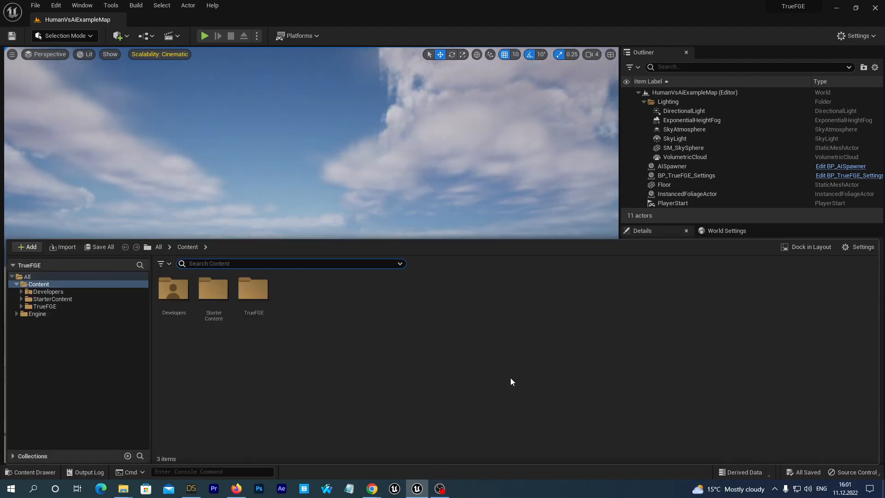
pyautogui.click(193, 492)
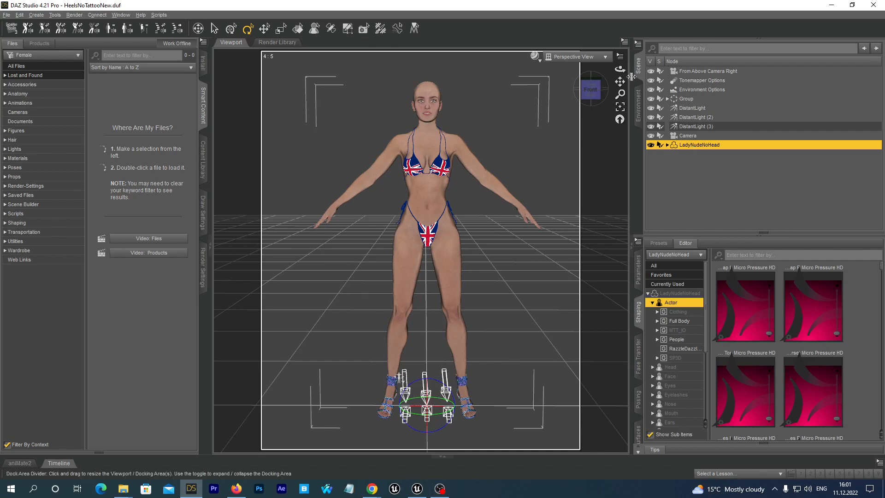
pyautogui.moveTo(620, 69); pyautogui.dragTo(586, 73)
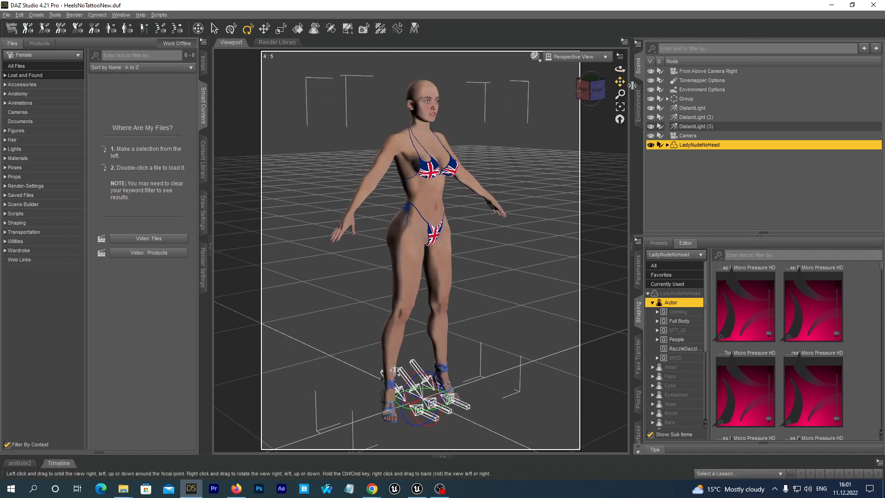
pyautogui.click(6, 15)
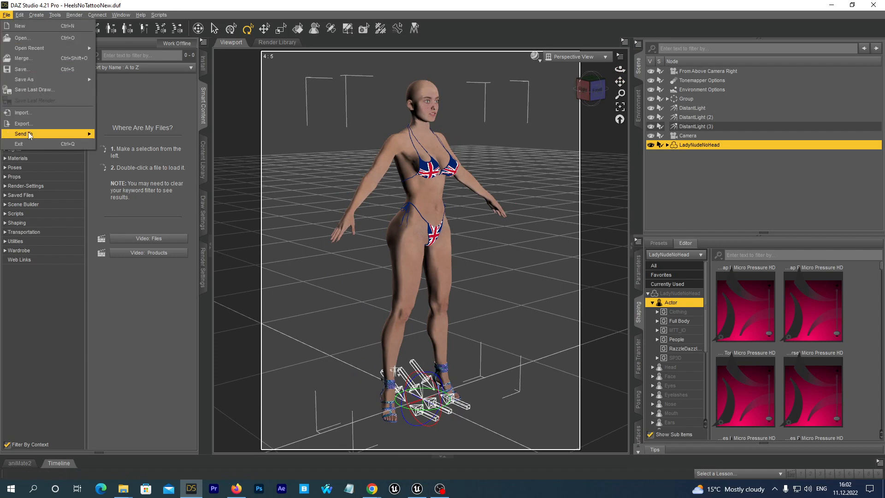
pyautogui.moveTo(30, 133)
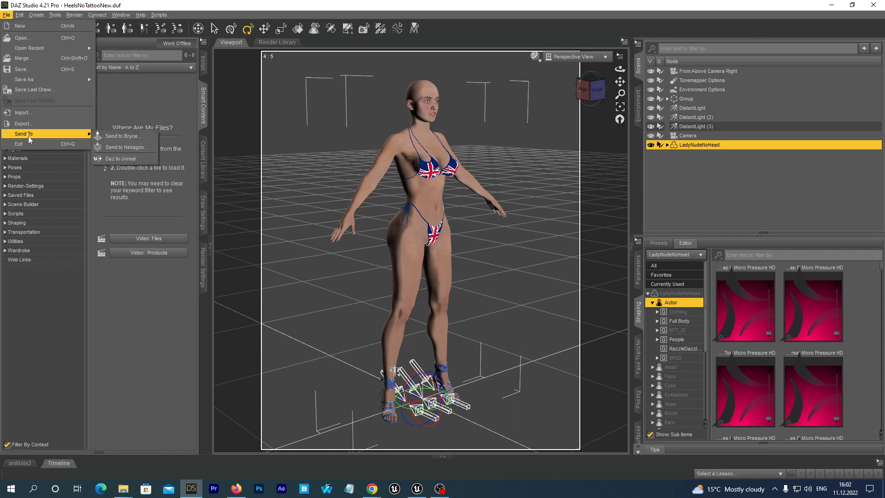
pyautogui.click(120, 158)
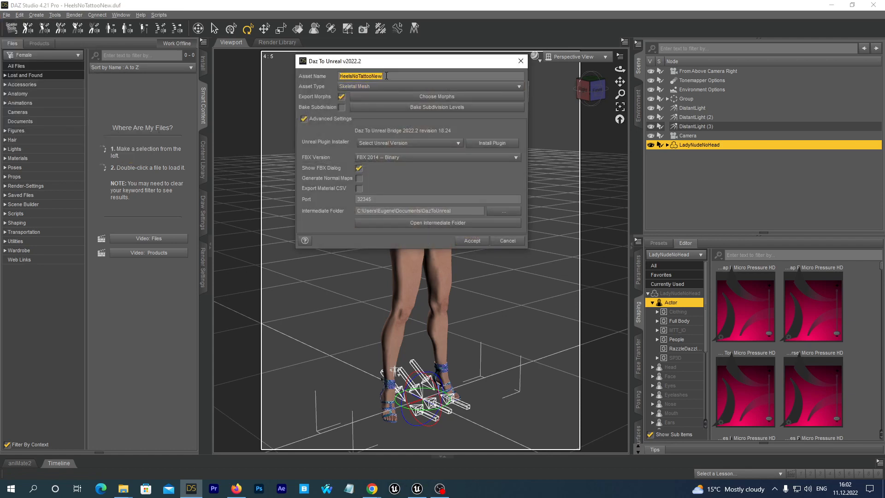
pyautogui.write('AliceDaz')
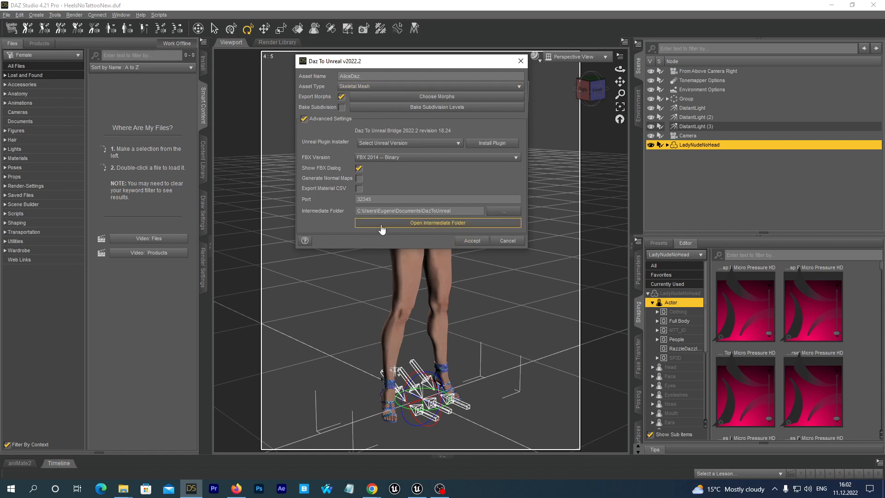
# Step: Run the AliceDaz export with the default FBX options, and close DAZ Studio, saving the scene changes
pyautogui.click(471, 240)
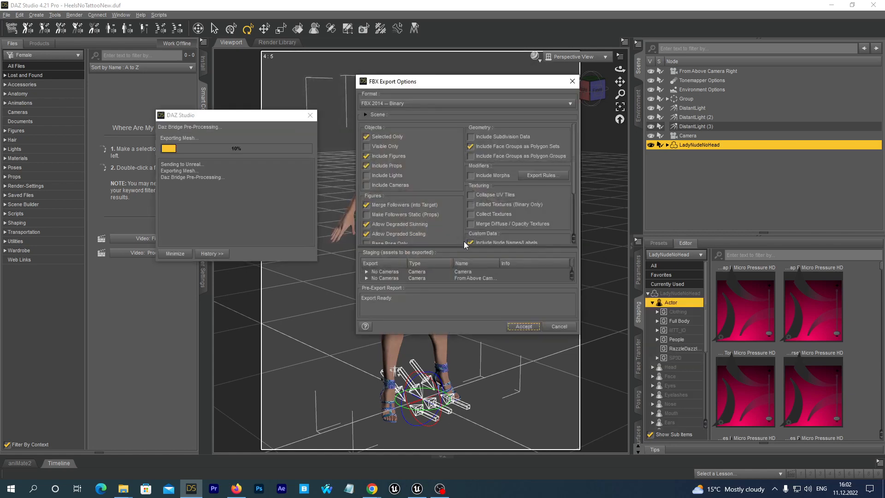
pyautogui.click(516, 328)
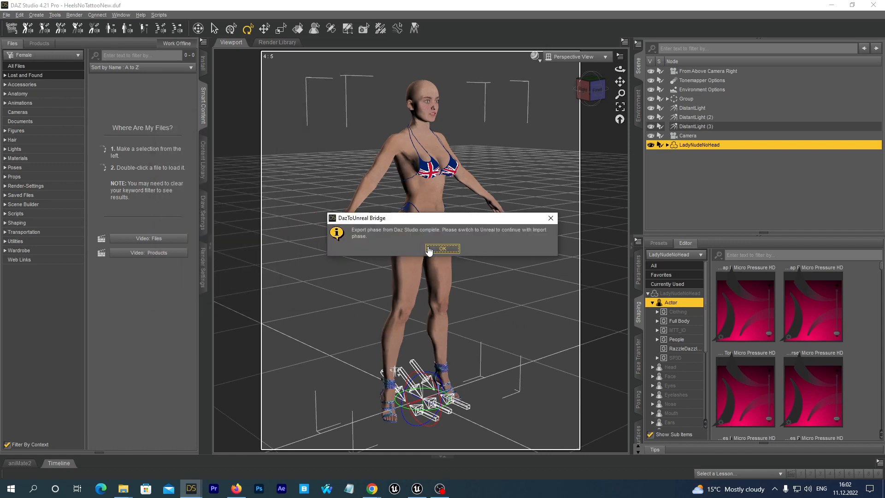
pyautogui.click(433, 249)
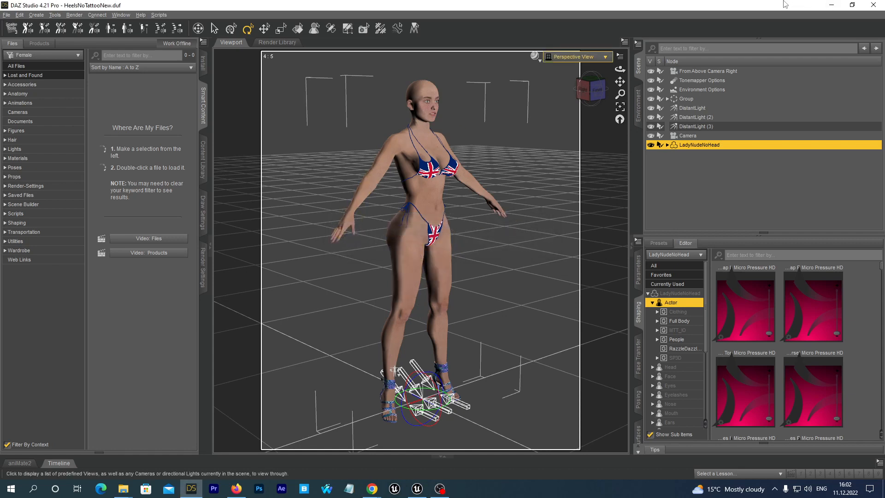
pyautogui.click(874, 6)
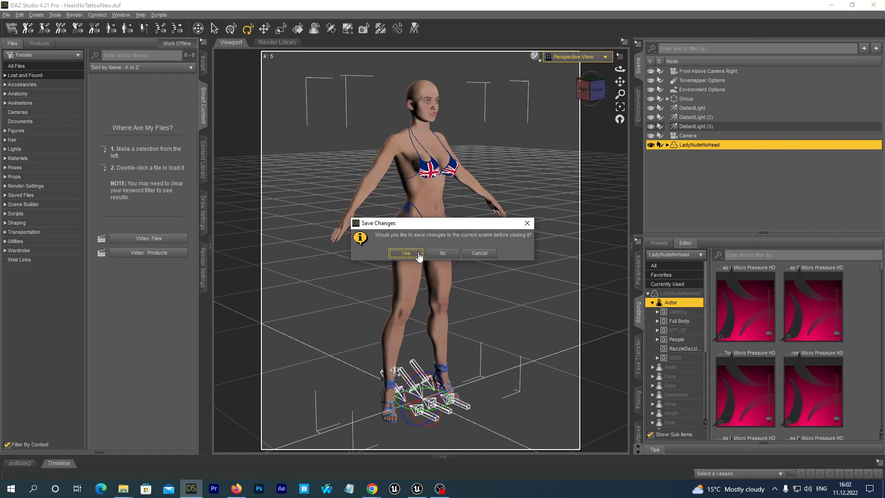
pyautogui.click(405, 253)
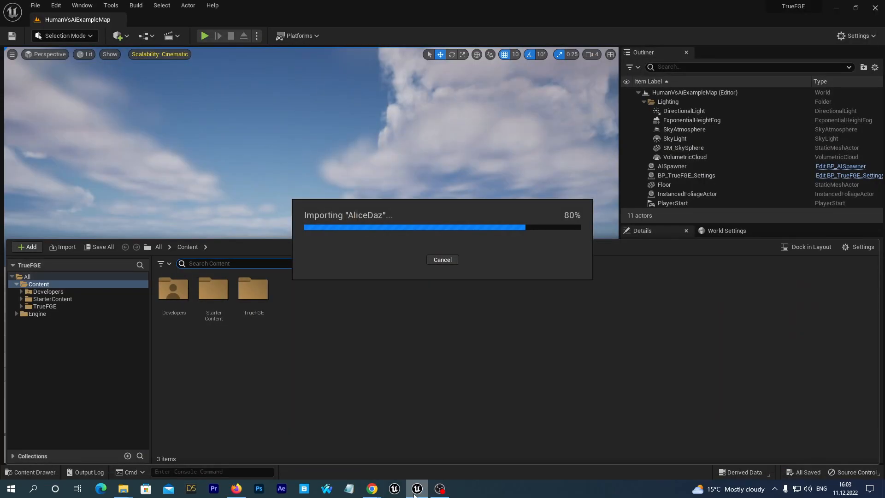
# Step: Import the transferred AliceDaz character into the TrueFGE project in Unreal Editor and dismiss the message log
pyautogui.moveTo(414, 494)
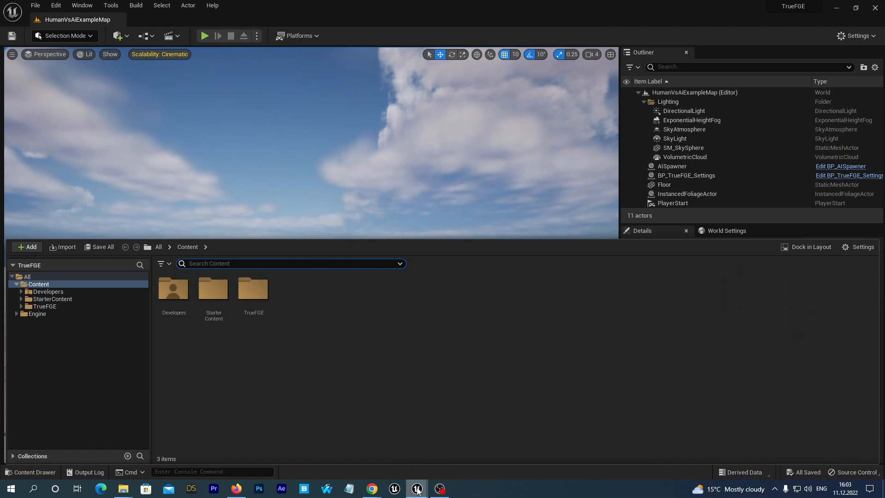
pyautogui.click(445, 447)
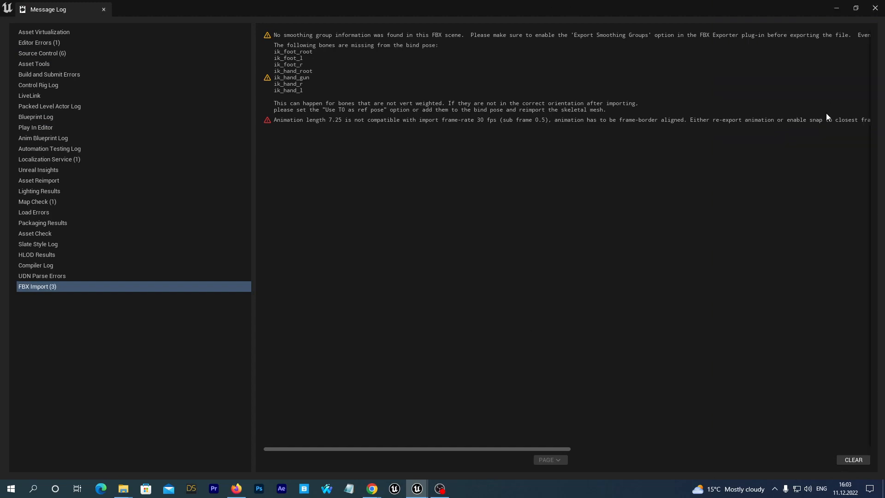
pyautogui.click(875, 8)
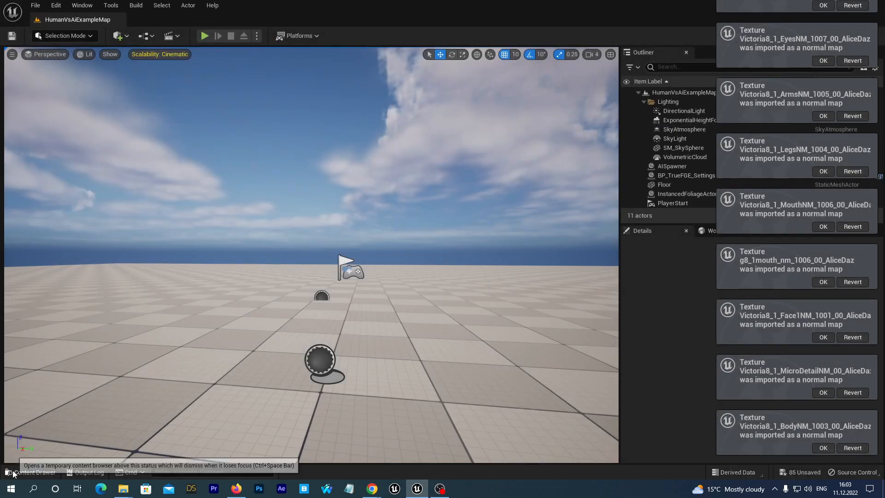
# Step: Open the imported AliceDaz skeletal mesh to inspect the character, and close its editor
pyautogui.click(30, 472)
pyautogui.doubleClick(247, 289)
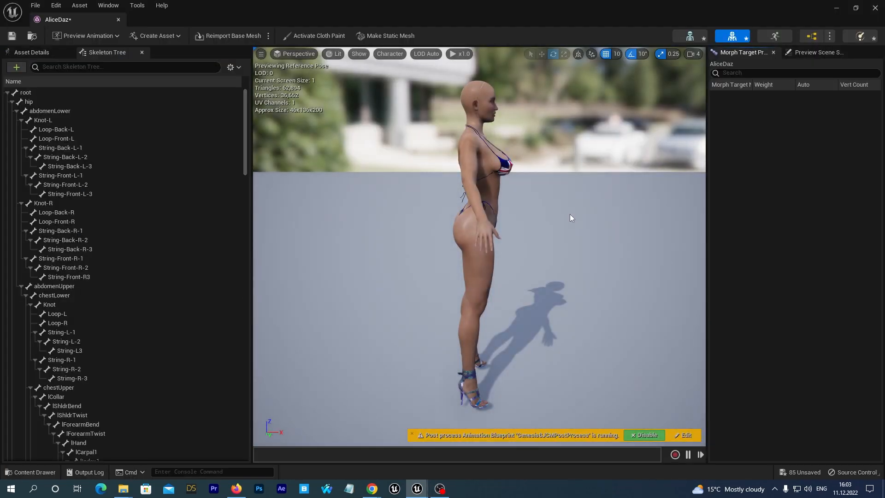
pyautogui.click(875, 8)
# Step: Save all unsaved imported AliceDaz assets in the project
pyautogui.click(30, 472)
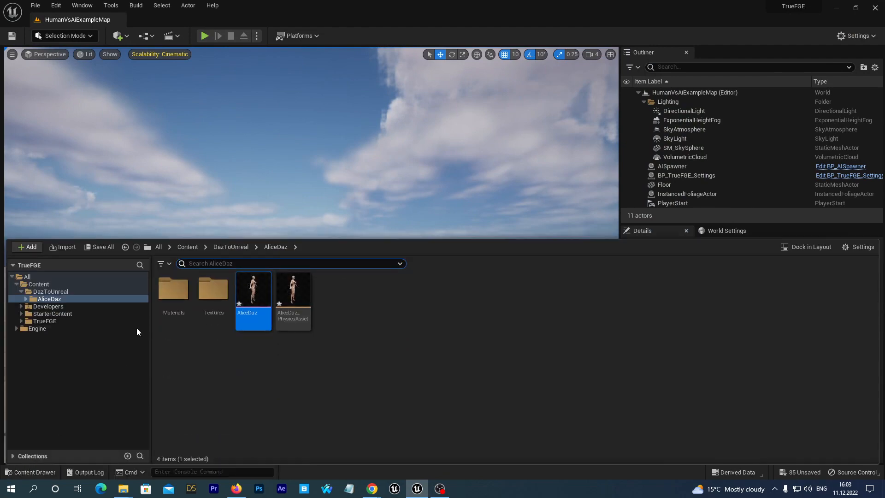
pyautogui.click(98, 248)
pyautogui.click(502, 350)
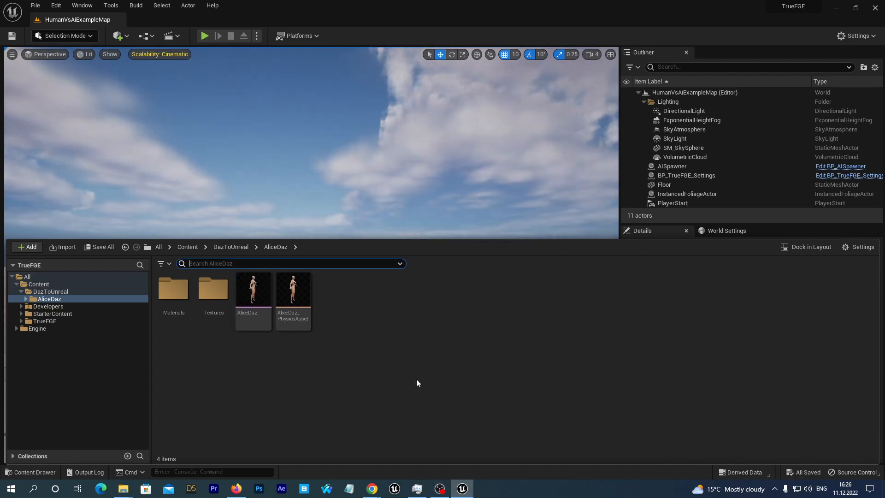
# Step: Create a child blueprint class of BP_TrueFGE_BaseCharacter in TrueFGE/Blueprints and name it BP_TrueFGE_AliceDaz
pyautogui.click(21, 321)
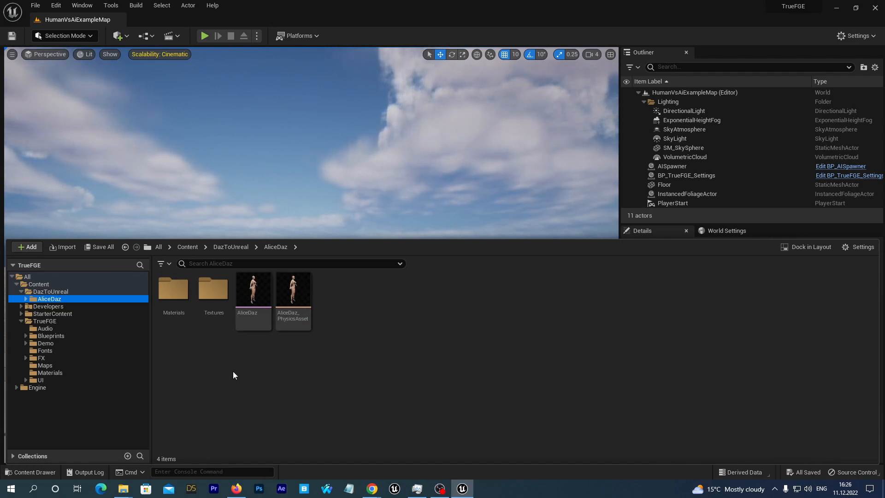
pyautogui.click(51, 336)
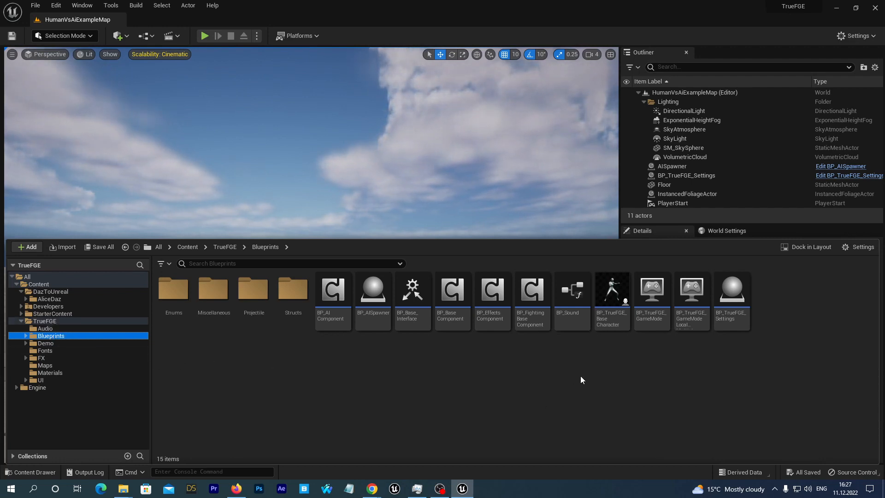
pyautogui.rightClick(607, 294)
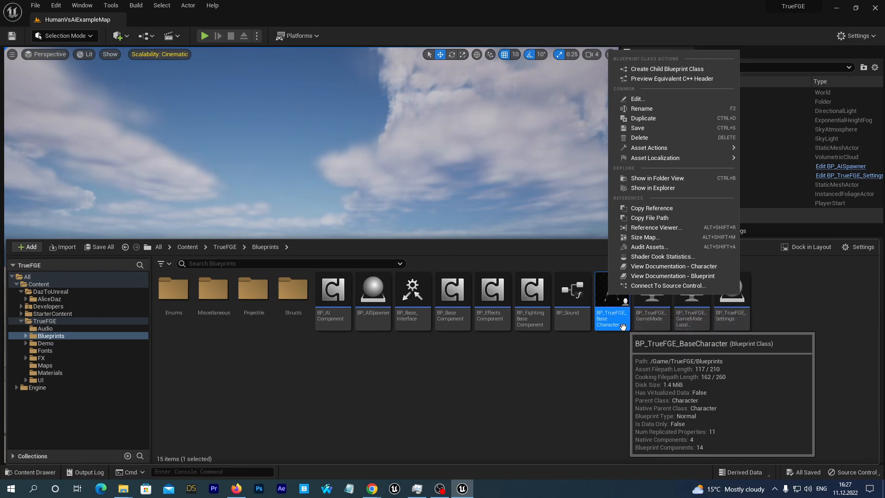
pyautogui.click(666, 70)
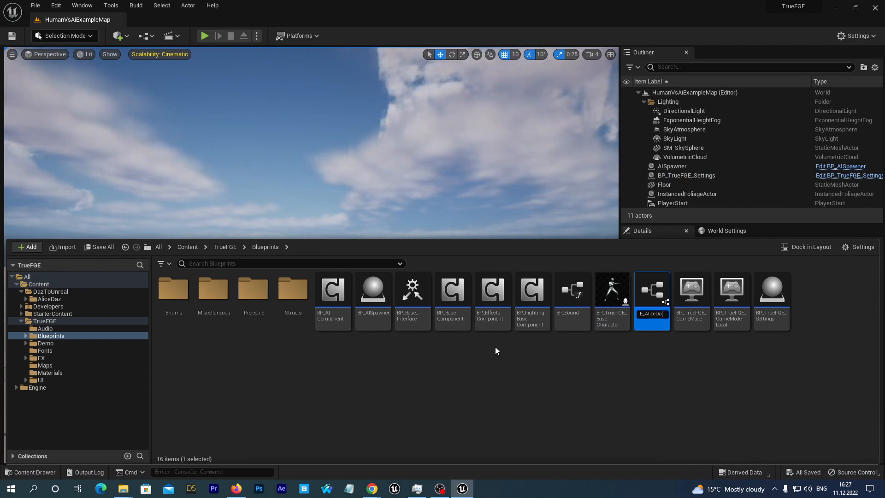
pyautogui.press('Return')
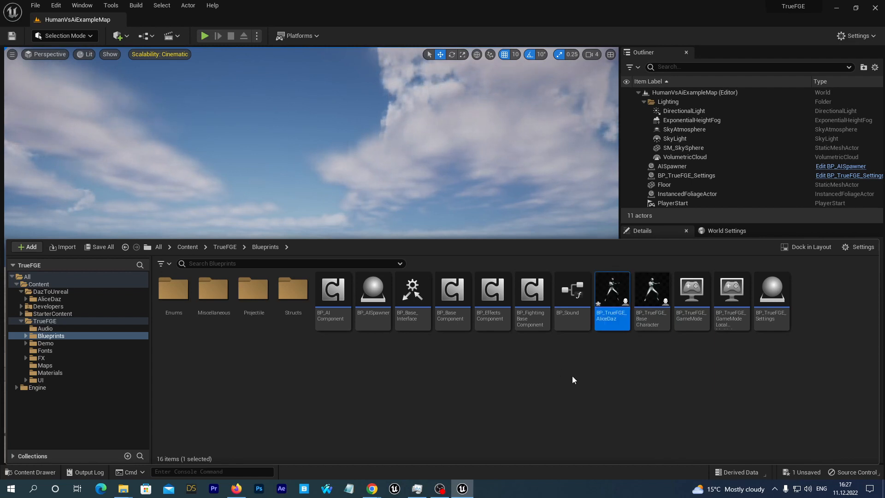
# Step: Create a new folder named AliceDaz inside TrueFGE/Demo/Characters
pyautogui.click(24, 343)
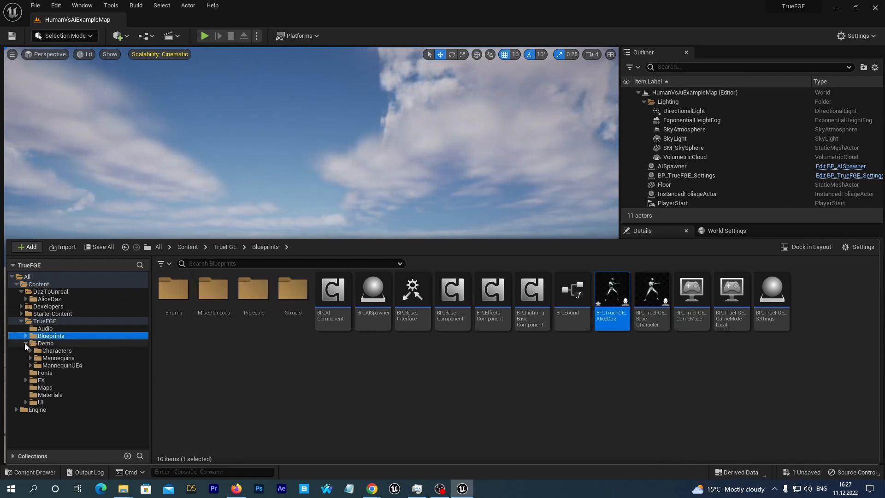
pyautogui.doubleClick(53, 352)
pyautogui.rightClick(55, 353)
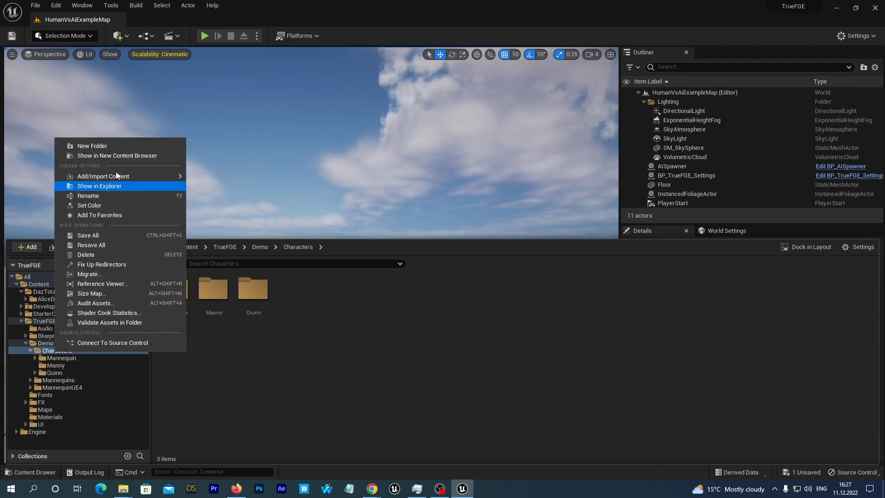
pyautogui.click(81, 145)
pyautogui.write('A')
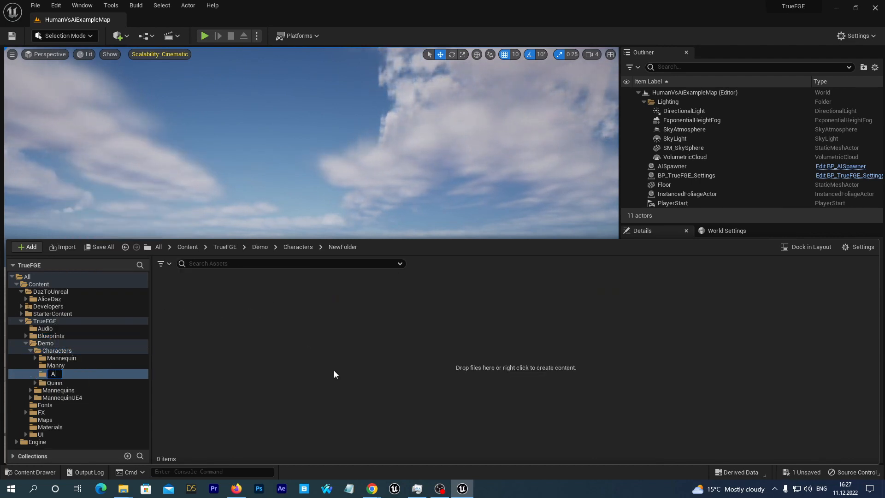
pyautogui.write('liceDa')
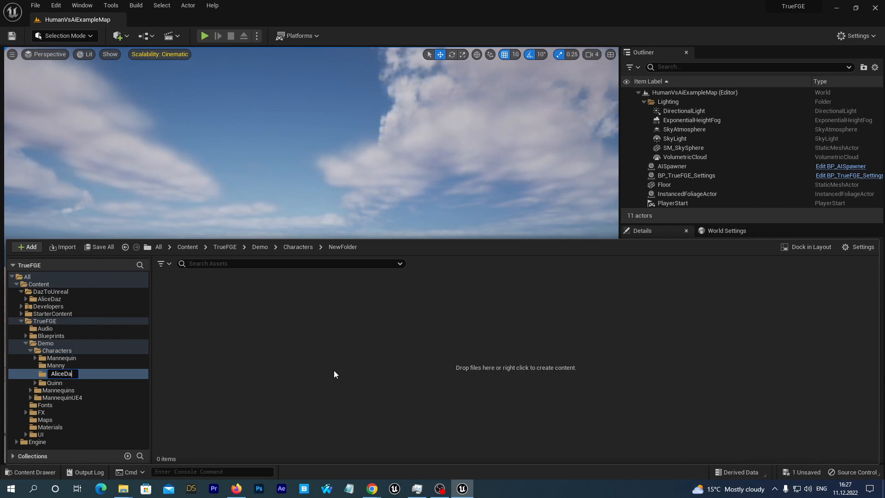
pyautogui.write('z')
pyautogui.press('Return')
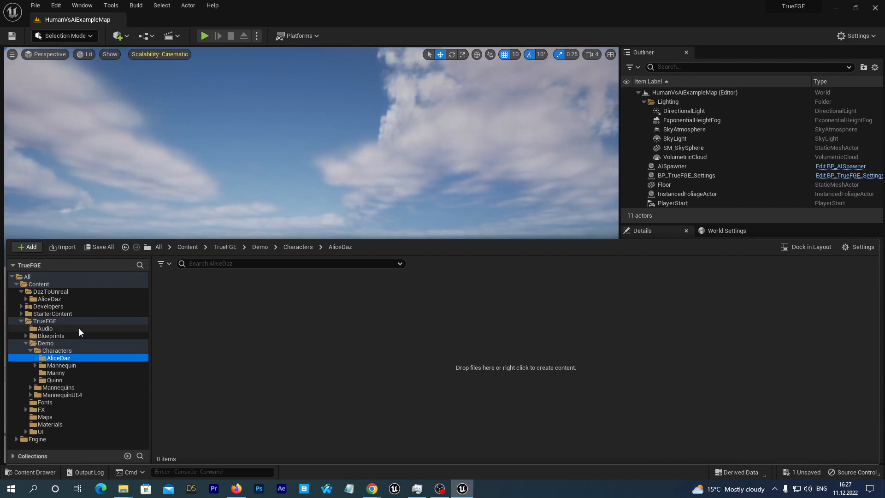
# Step: Move the BP_TrueFGE_AliceDaz blueprint from the Blueprints folder into Demo/Characters/AliceDaz
pyautogui.click(63, 335)
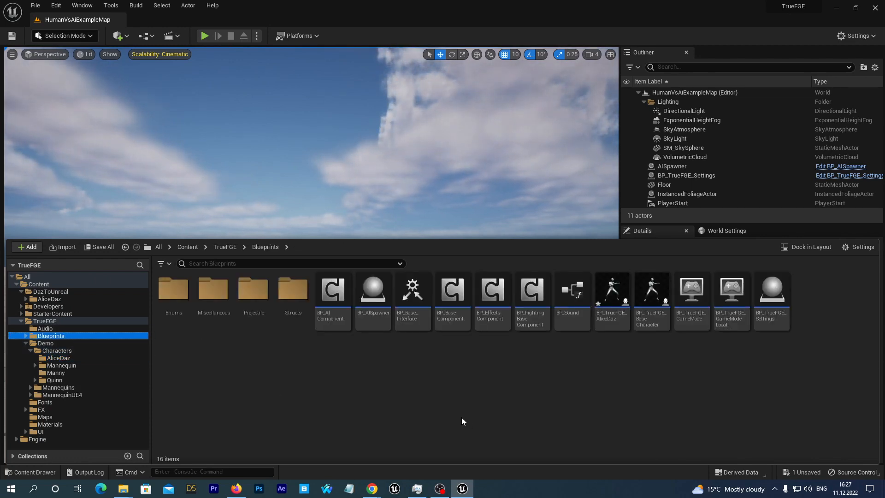
pyautogui.click(611, 295)
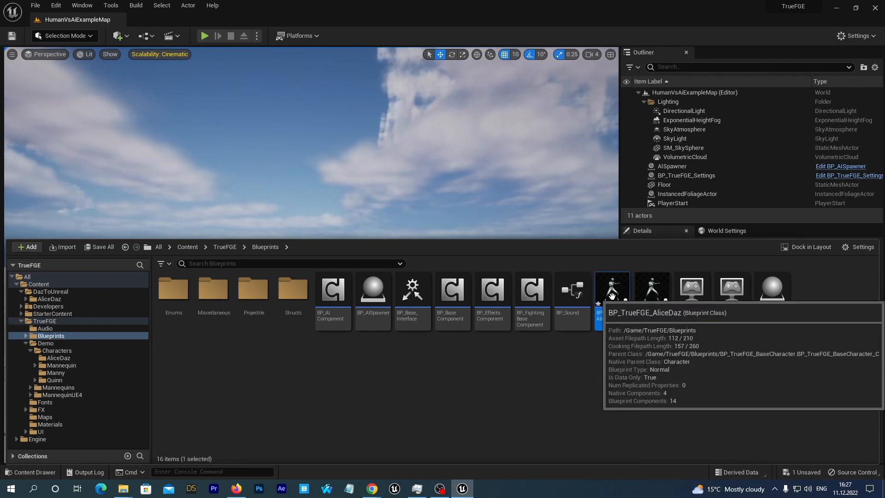
pyautogui.moveTo(612, 295); pyautogui.dragTo(61, 360)
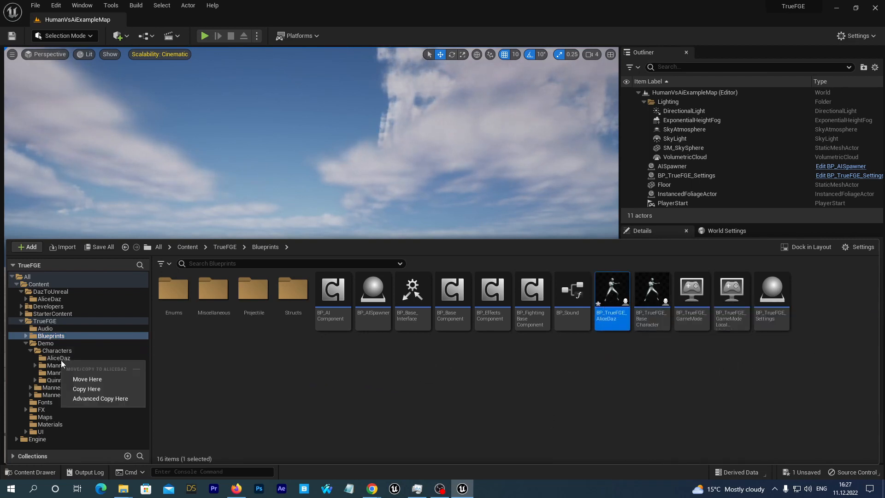
pyautogui.click(82, 380)
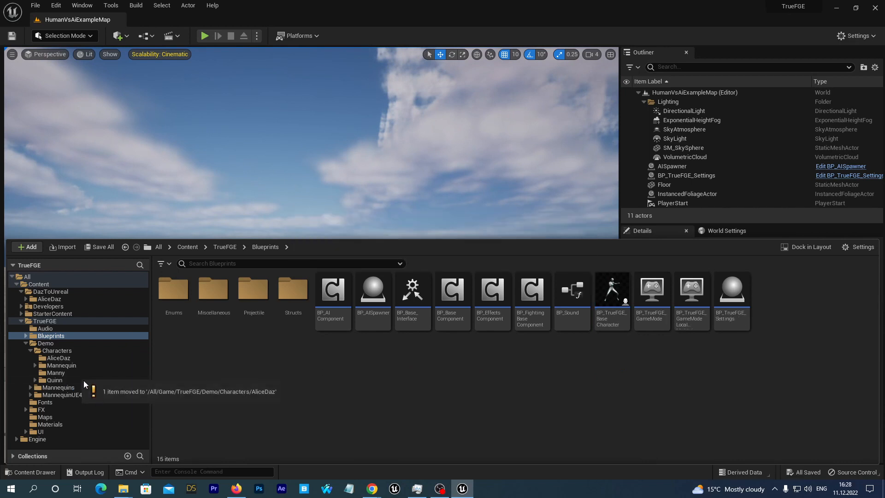
# Step: Open the BP_TrueFGE_AliceDaz blueprint and add a Skeletal Mesh component as a child of Mesh (CharacterMesh0), keeping the name SkeletalMesh
pyautogui.click(60, 358)
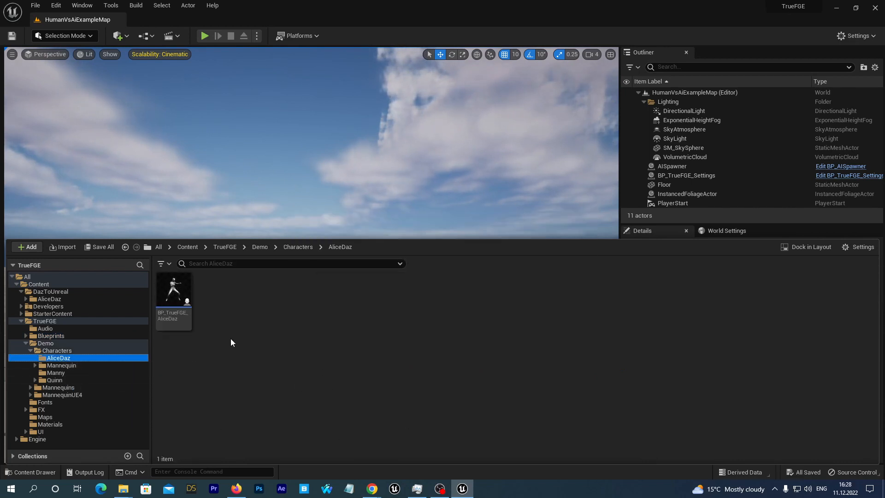
pyautogui.doubleClick(176, 295)
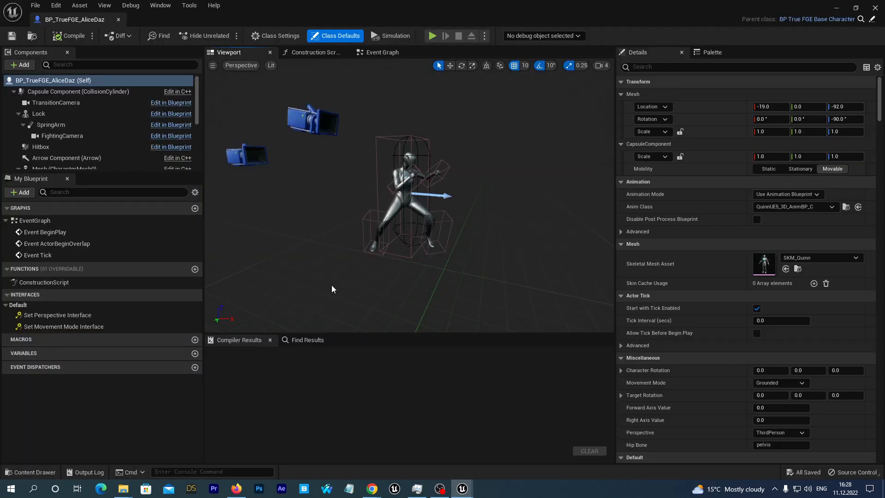
pyautogui.click(45, 155)
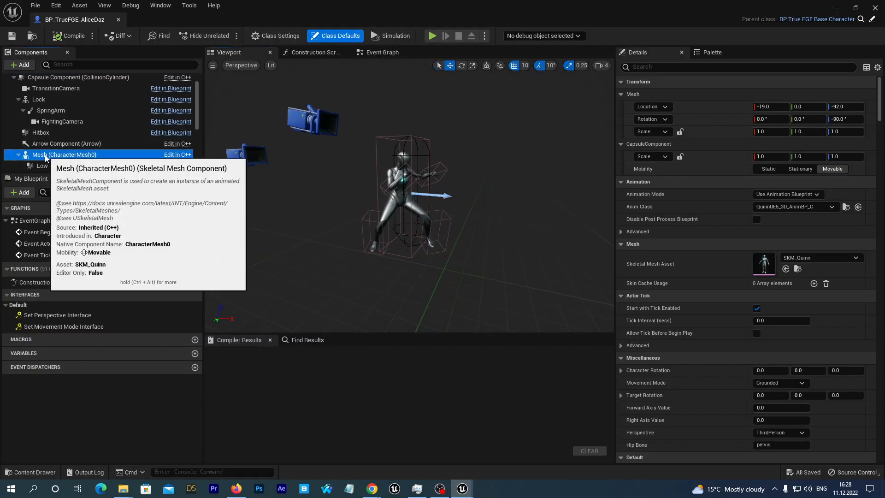
pyautogui.click(19, 65)
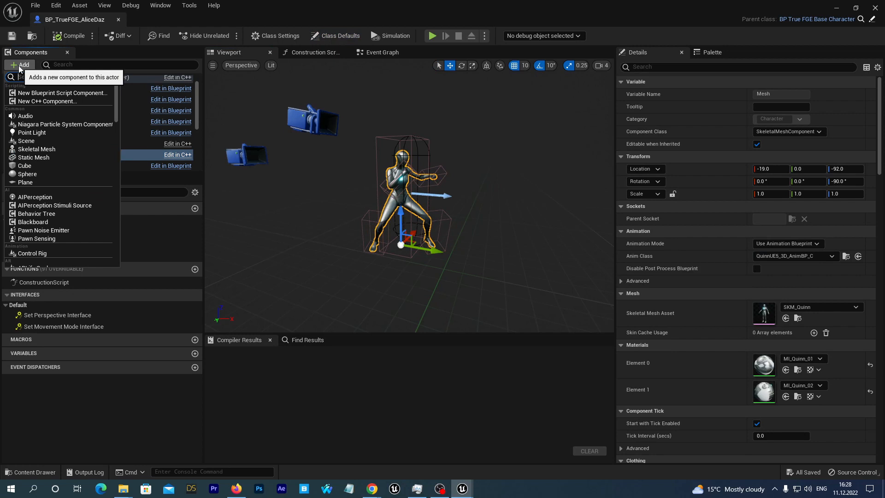
pyautogui.write('skeleta')
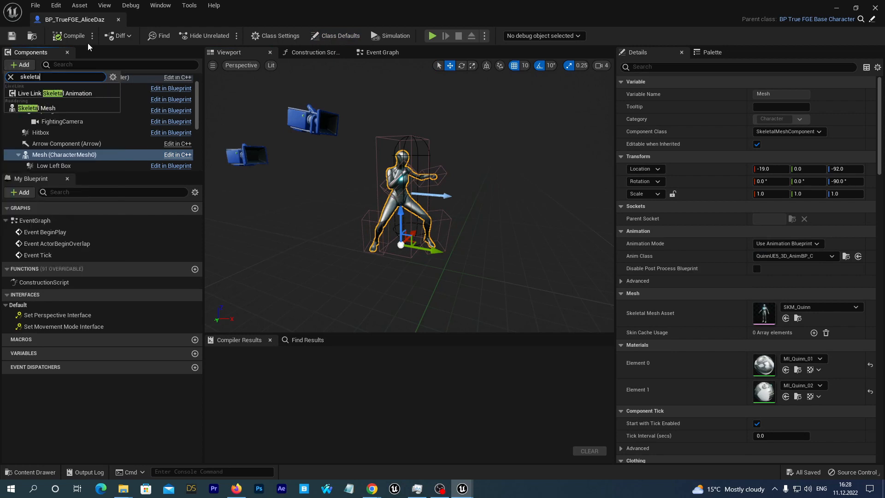
pyautogui.click(44, 110)
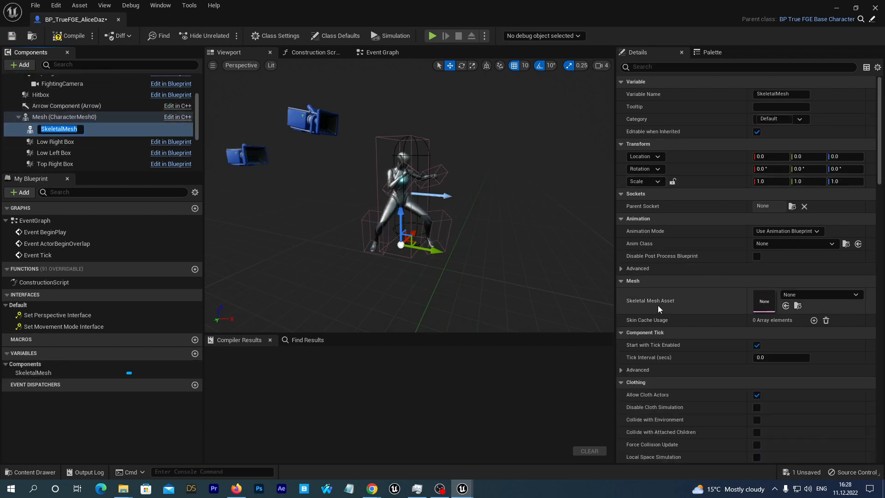
pyautogui.press('Return')
# Step: Assign AliceDaz as the new component's Skeletal Mesh Asset, then save, compile and close the blueprint
pyautogui.click(844, 295)
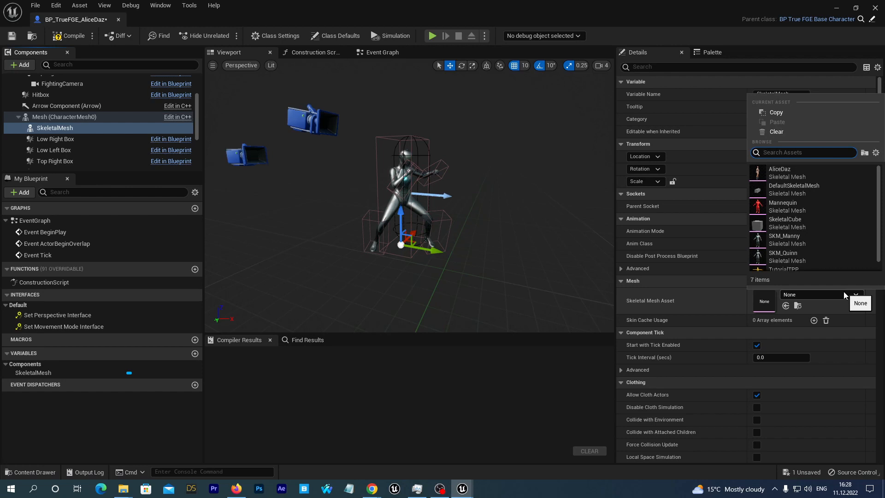
pyautogui.click(800, 170)
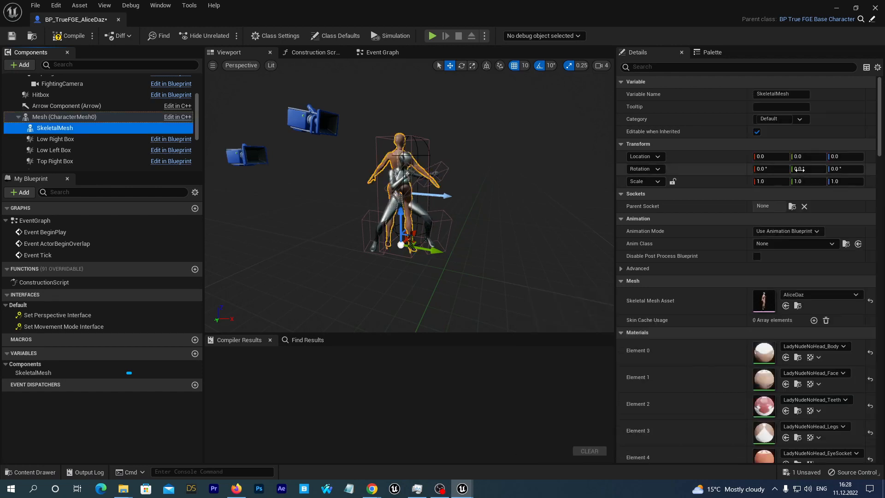
pyautogui.click(12, 36)
pyautogui.click(69, 35)
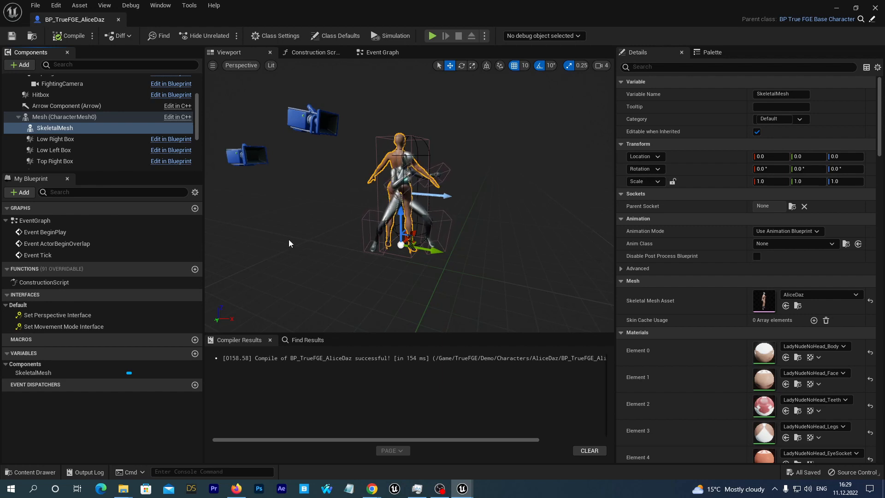
pyautogui.click(875, 8)
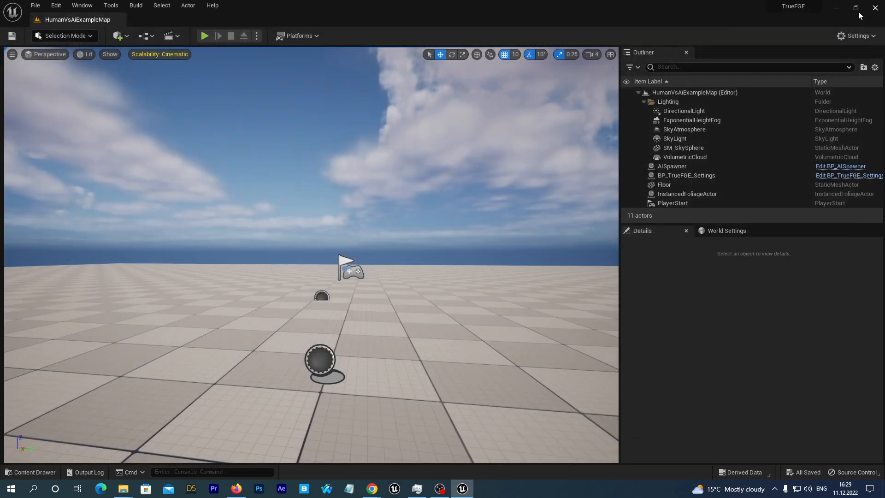
# Step: Create an Animation Blueprint for Genesis8BaseSkeleton in the Characters/AliceDaz folder, name it Daz_AnimBP and save it
pyautogui.click(33, 471)
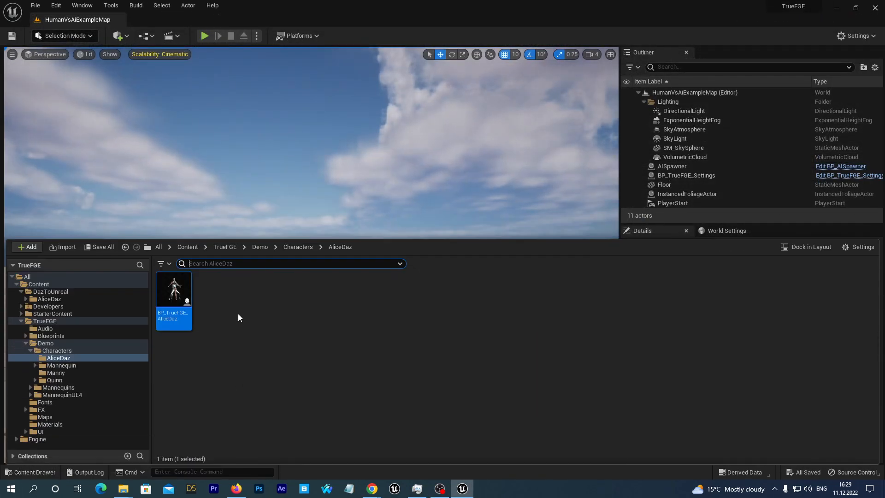
pyautogui.rightClick(249, 310)
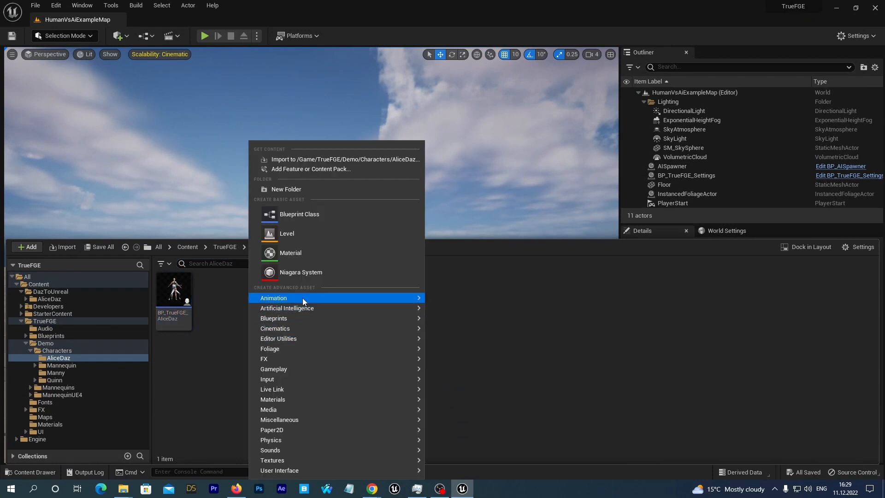
pyautogui.moveTo(302, 298)
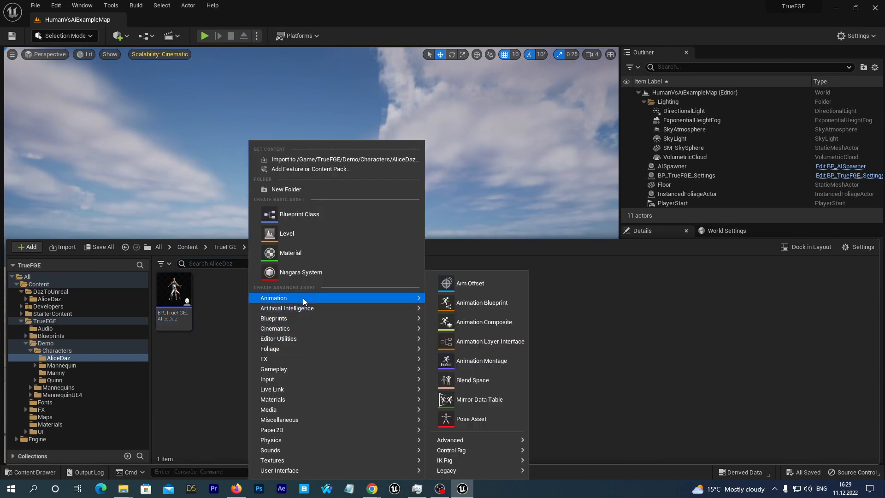
pyautogui.click(471, 303)
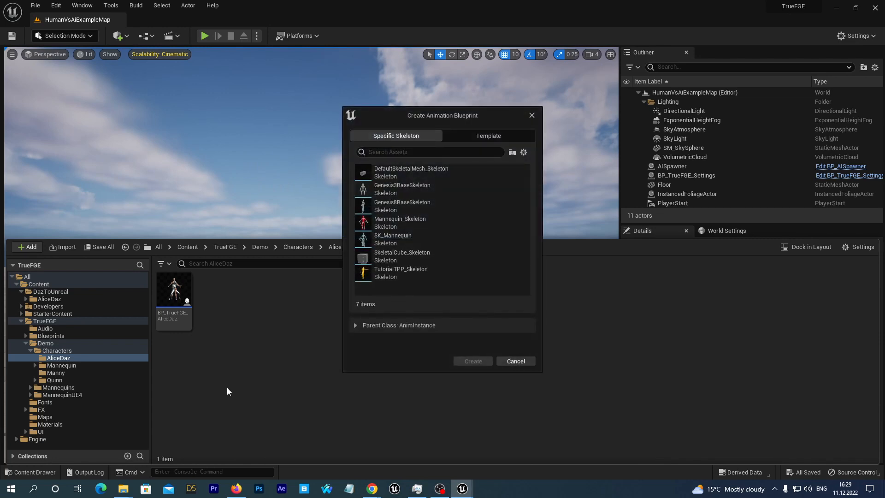
pyautogui.click(391, 207)
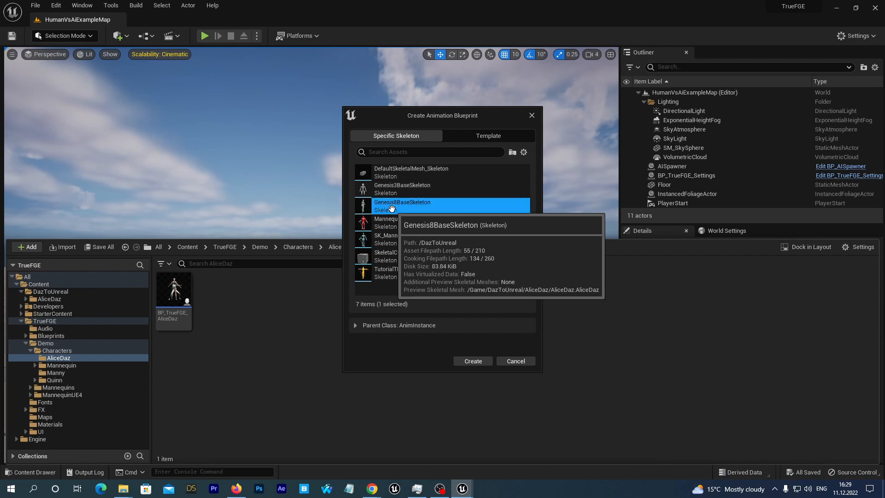
pyautogui.click(464, 363)
pyautogui.press('BackSpace')
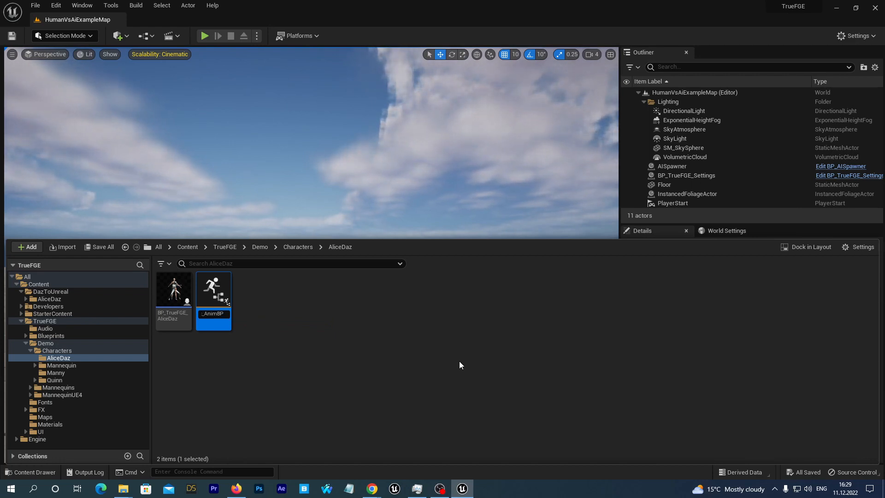
pyautogui.press('Return')
pyautogui.click(99, 246)
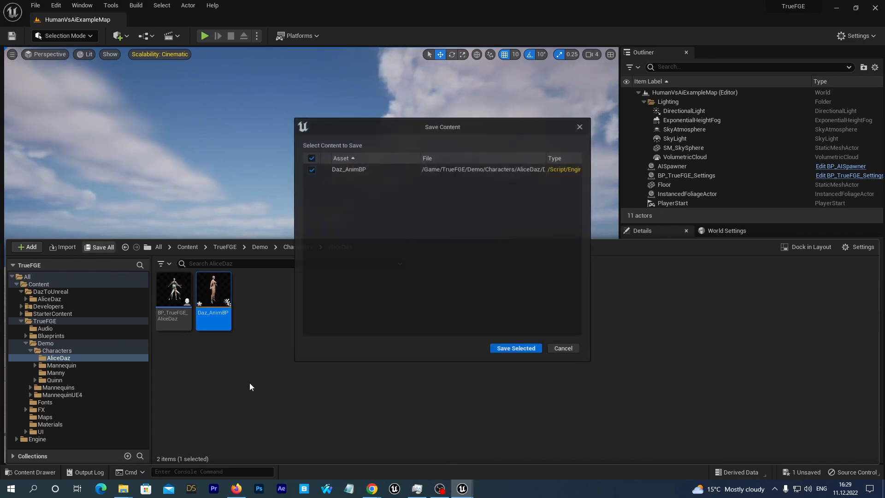
pyautogui.click(521, 351)
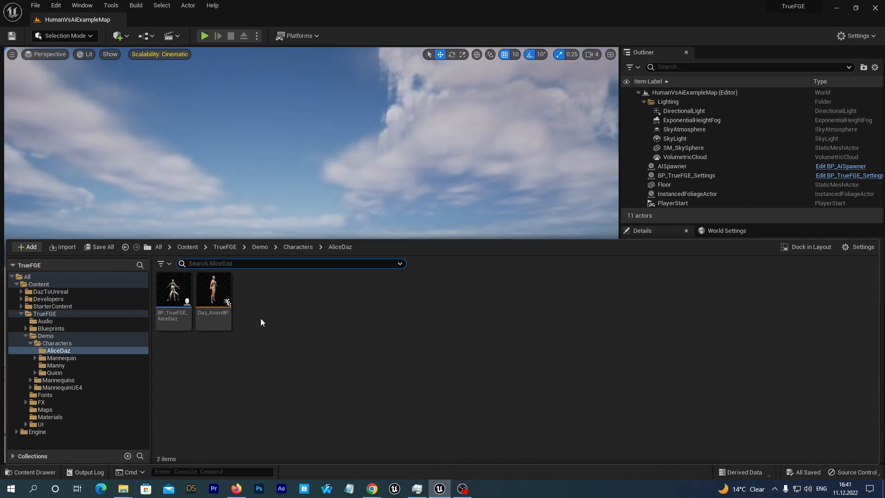
# Step: In Daz_AnimBP's AnimGraph, add a Retarget Pose From Mesh node and connect its output to the Output Pose's Result
pyautogui.doubleClick(216, 292)
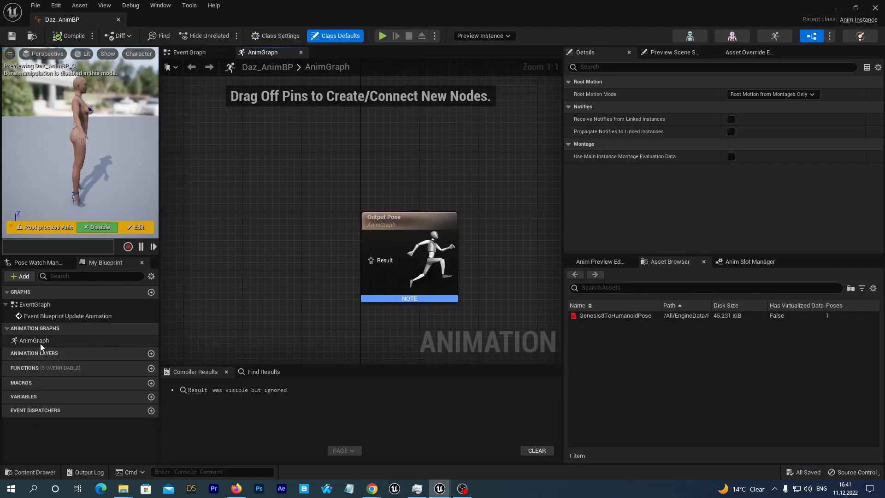
pyautogui.click(39, 340)
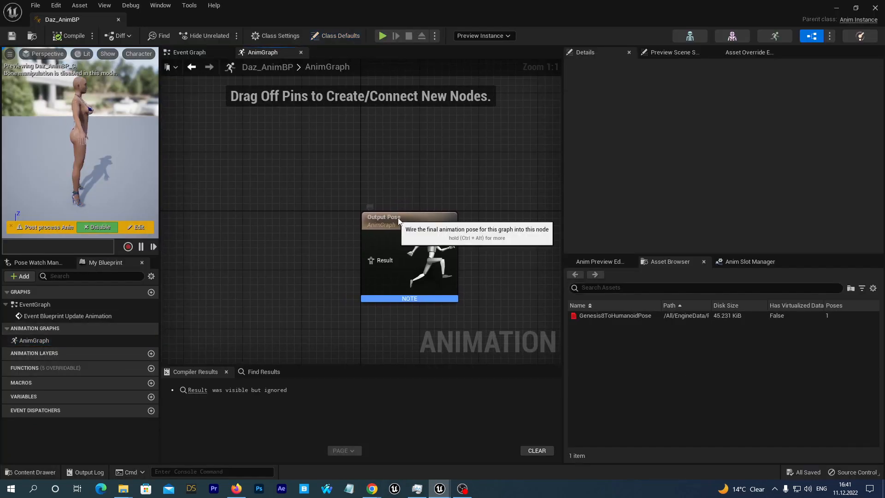
pyautogui.moveTo(389, 219); pyautogui.dragTo(426, 180)
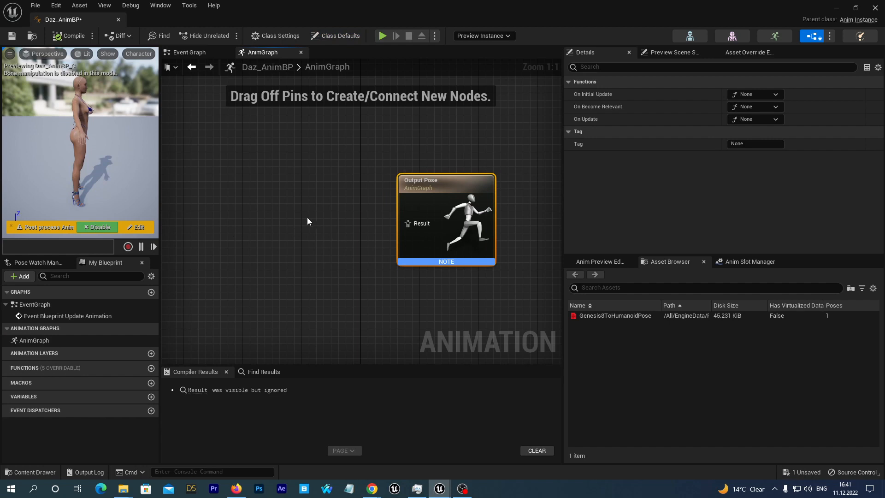
pyautogui.rightClick(223, 215)
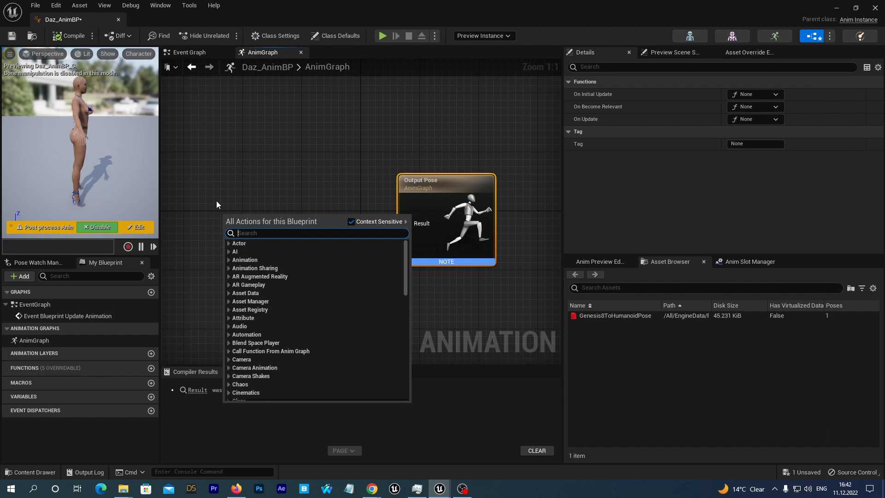
pyautogui.write('retarget')
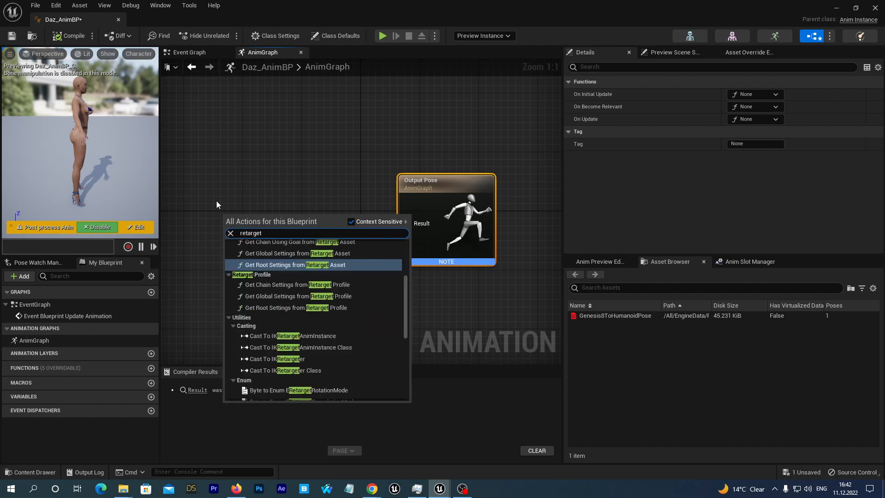
pyautogui.write(' pose')
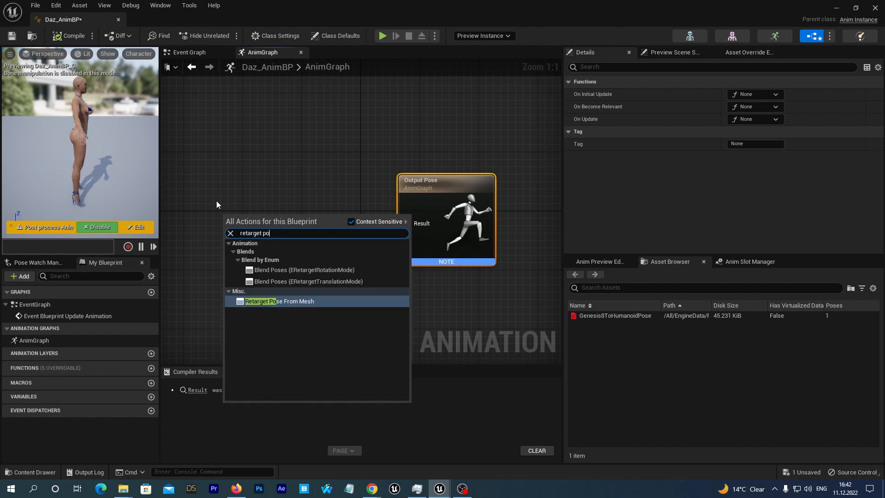
pyautogui.click(256, 302)
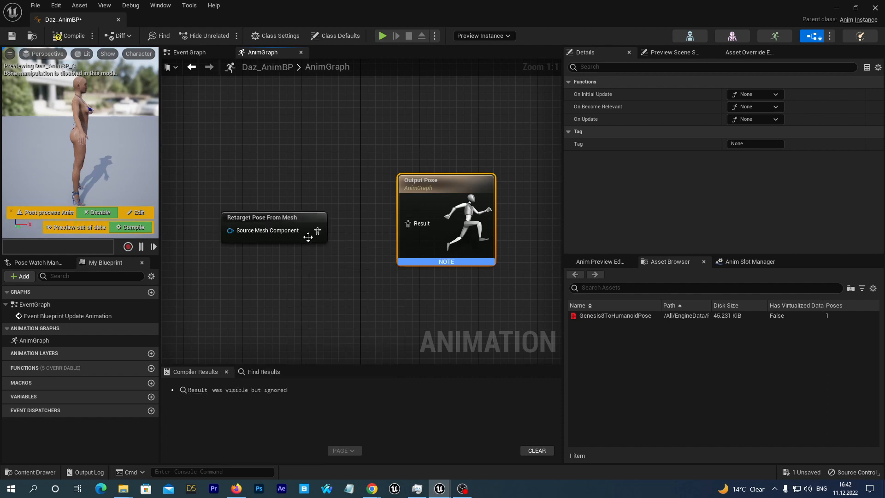
pyautogui.moveTo(317, 230); pyautogui.dragTo(408, 226)
# Step: Set the Retarget Pose From Mesh node's IKRetargeter Asset to G81FixRotZeroRootIKRetargeter and compile the animation blueprint
pyautogui.click(272, 237)
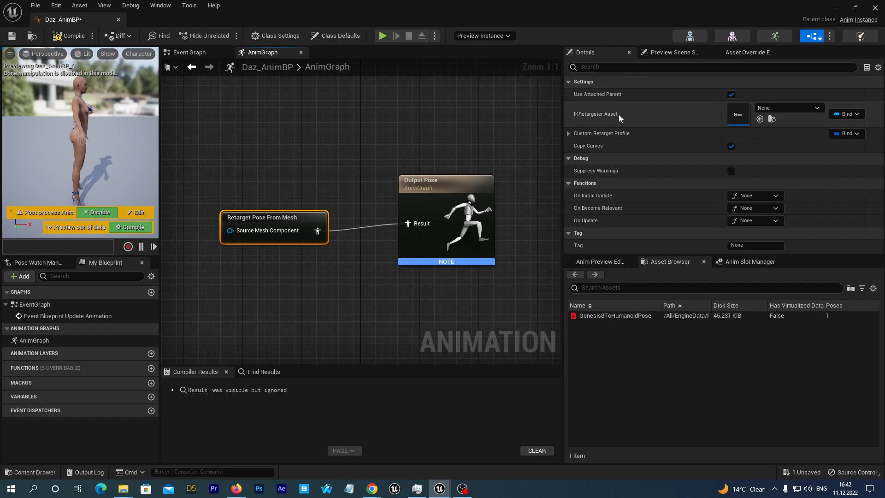
pyautogui.click(818, 108)
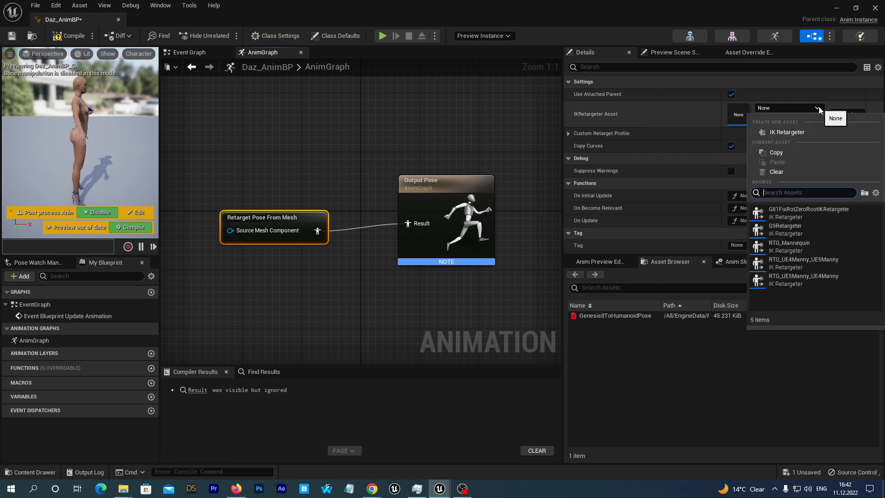
pyautogui.click(790, 212)
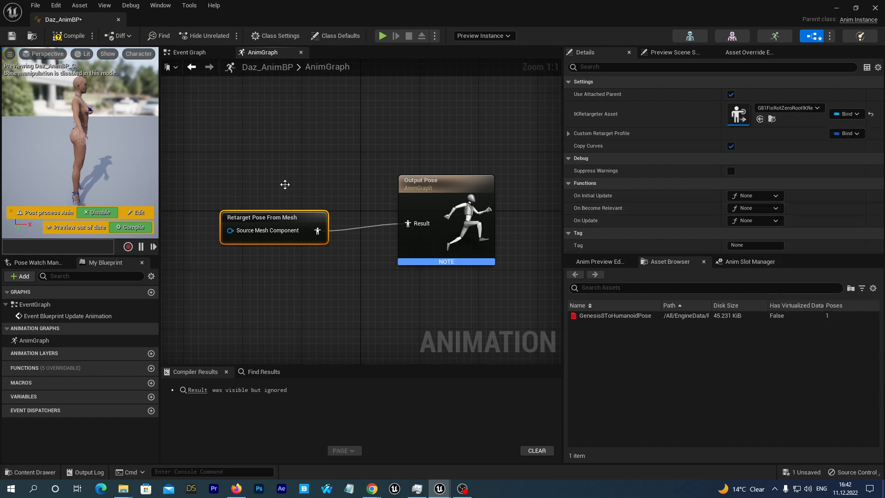
pyautogui.click(67, 36)
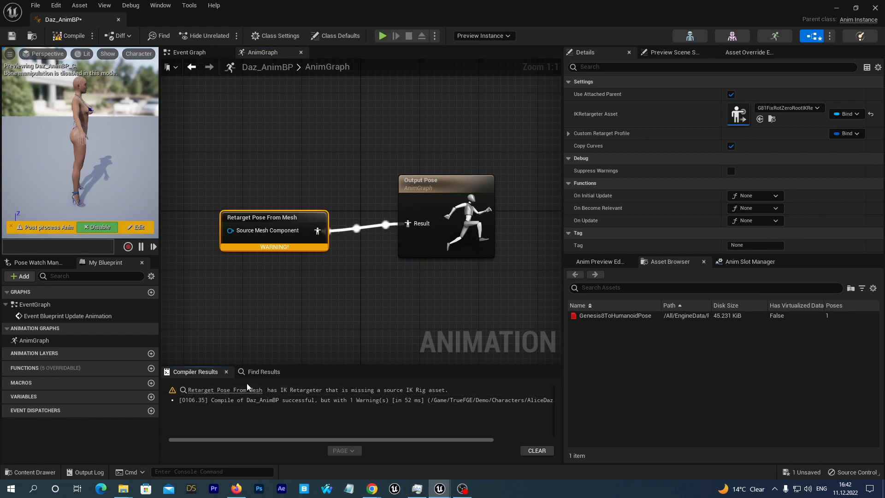
# Step: Locate and open the G81FixRotZeroRootIKRetargeter asset and set its Source IKRig Asset to IK_Mannequin
pyautogui.click(771, 119)
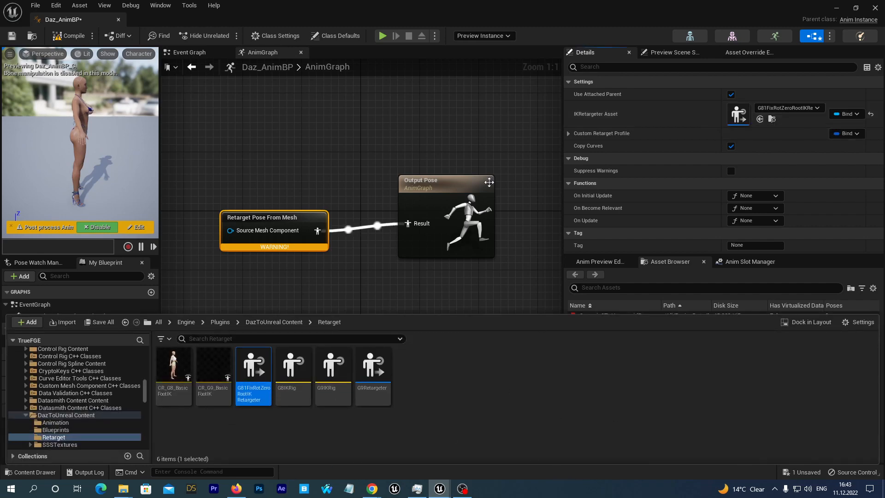
pyautogui.click(526, 197)
pyautogui.click(223, 236)
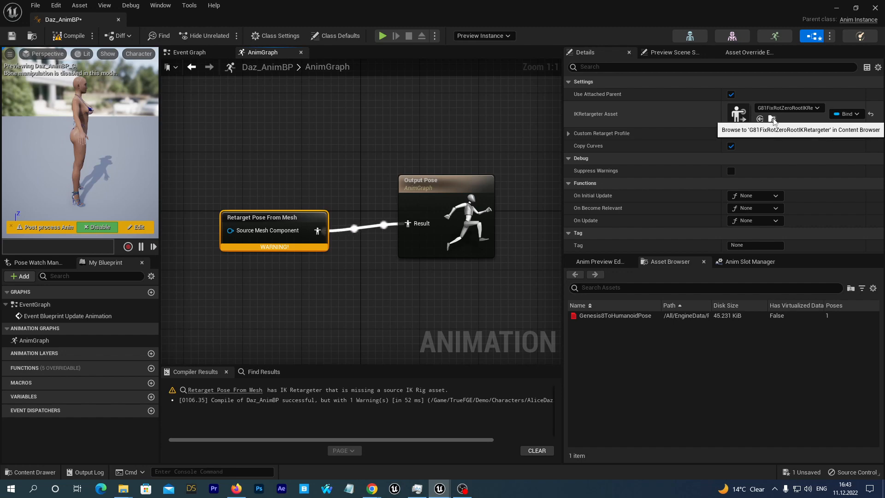
pyautogui.click(773, 119)
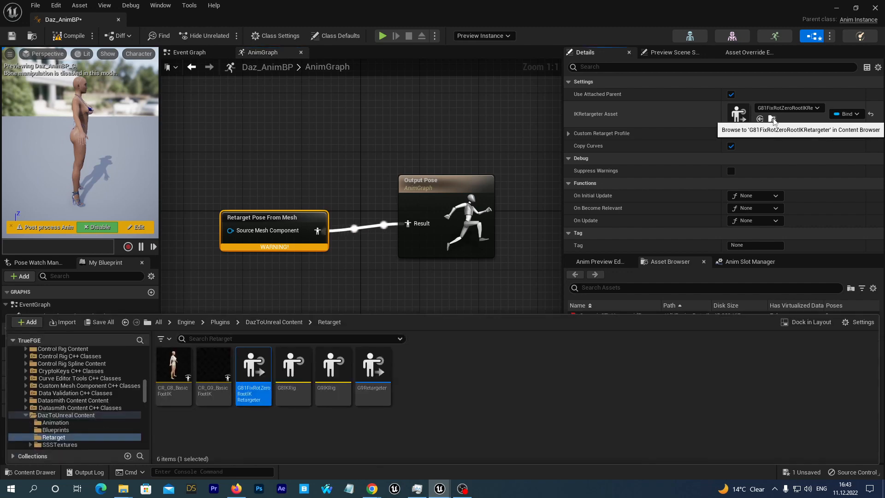
pyautogui.doubleClick(254, 376)
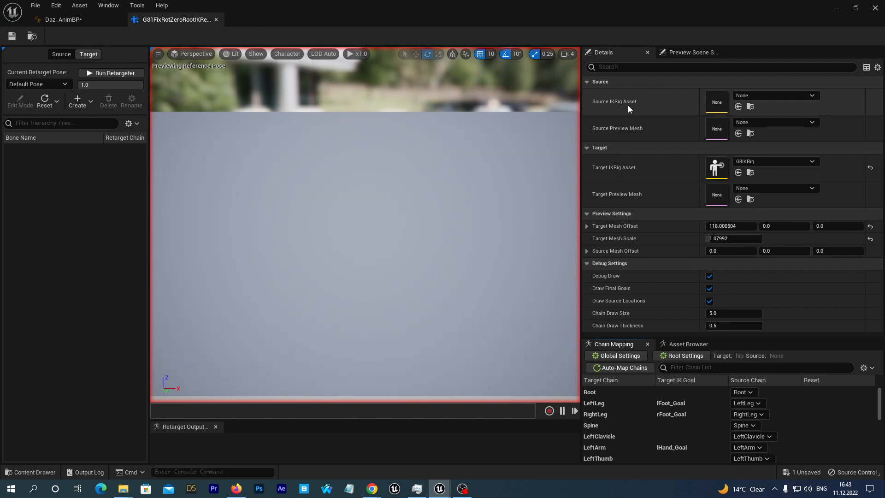
pyautogui.click(812, 95)
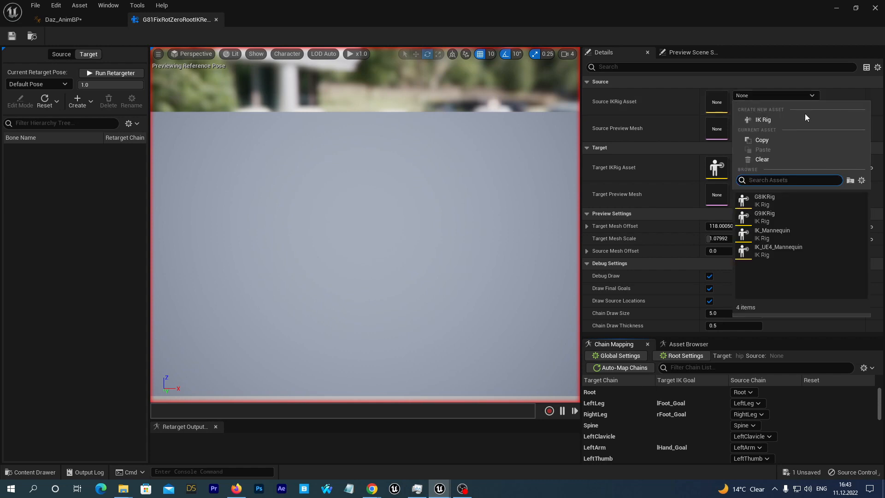
pyautogui.click(767, 234)
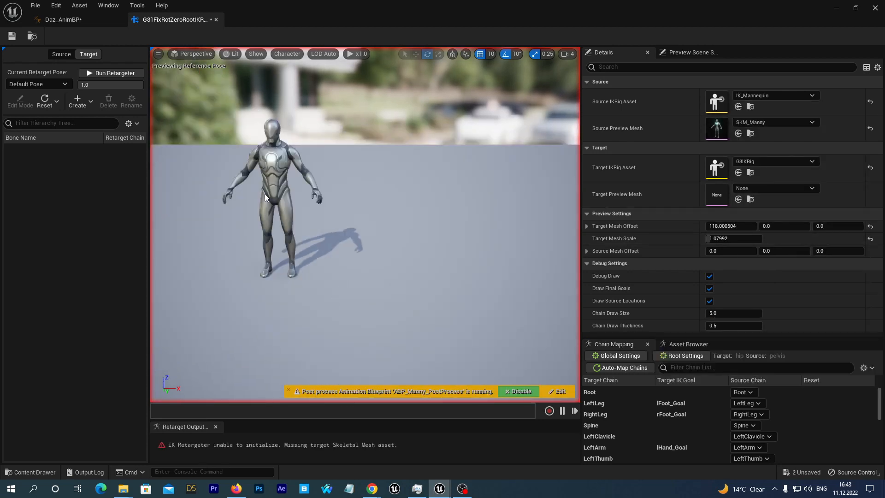
# Step: Set the retargeter's Target Preview Mesh to AliceDaz and save the asset
pyautogui.click(781, 188)
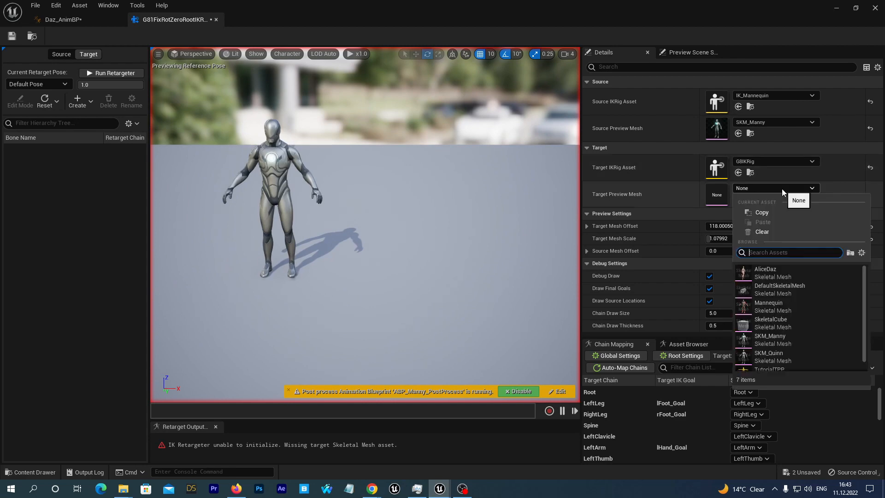
pyautogui.click(763, 275)
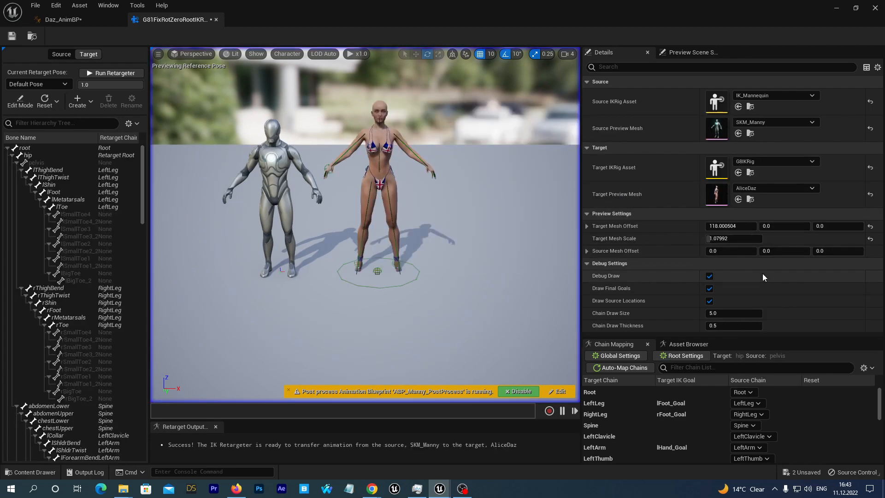
pyautogui.click(11, 37)
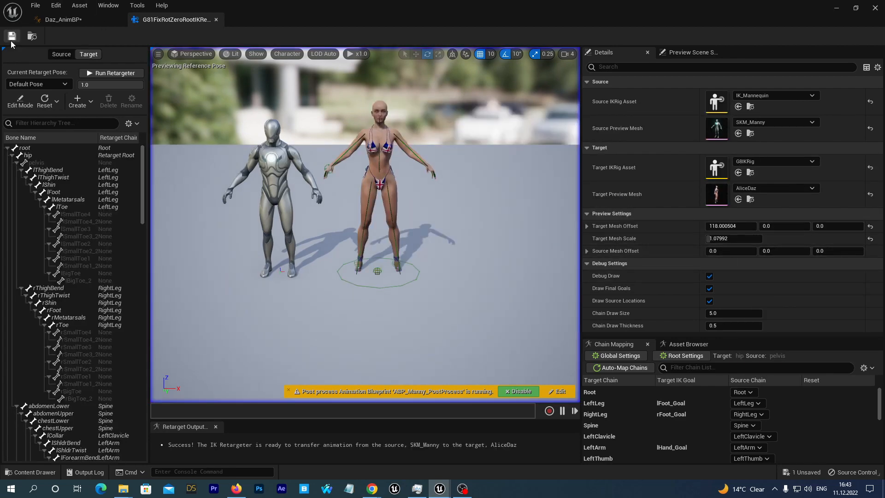
# Step: Recompile Daz_AnimBP and save it from the Characters/AliceDaz folder
pyautogui.click(62, 22)
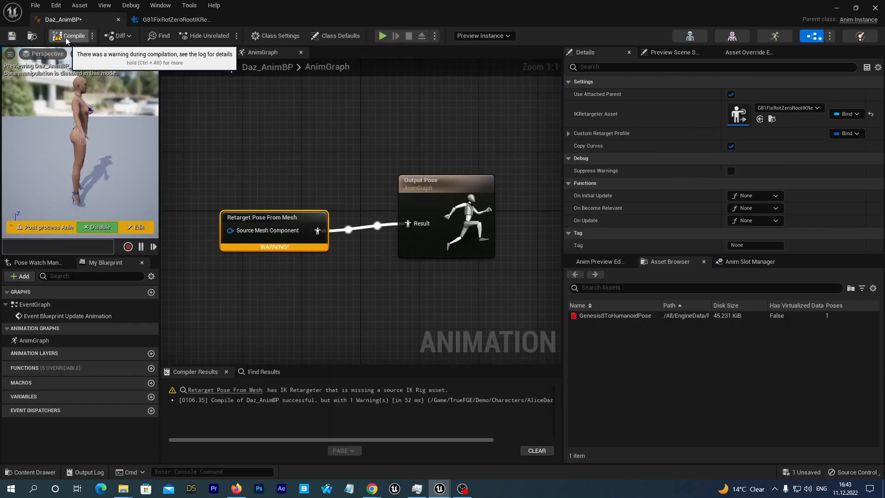
pyautogui.click(66, 37)
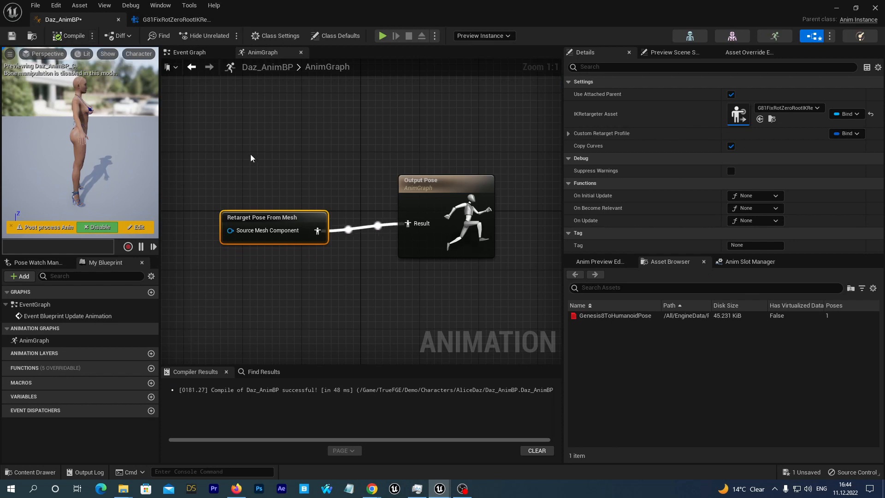
pyautogui.click(28, 471)
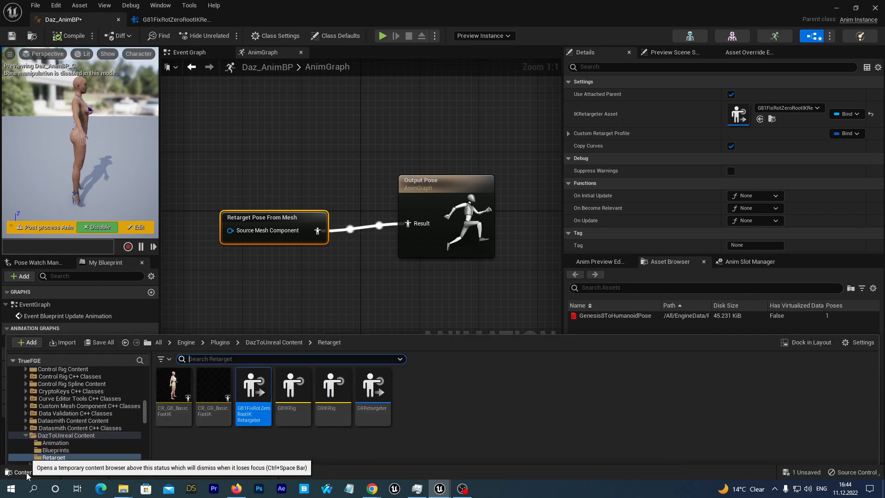
pyautogui.moveTo(146, 389); pyautogui.dragTo(144, 359)
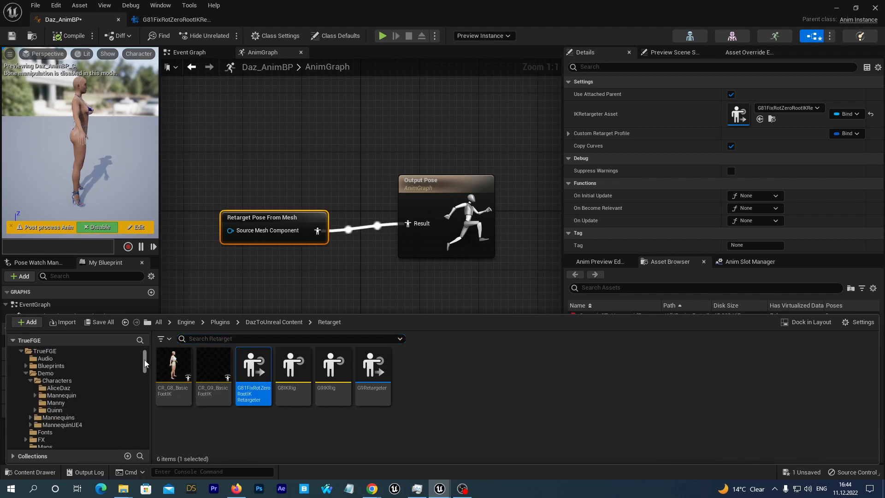
pyautogui.click(57, 389)
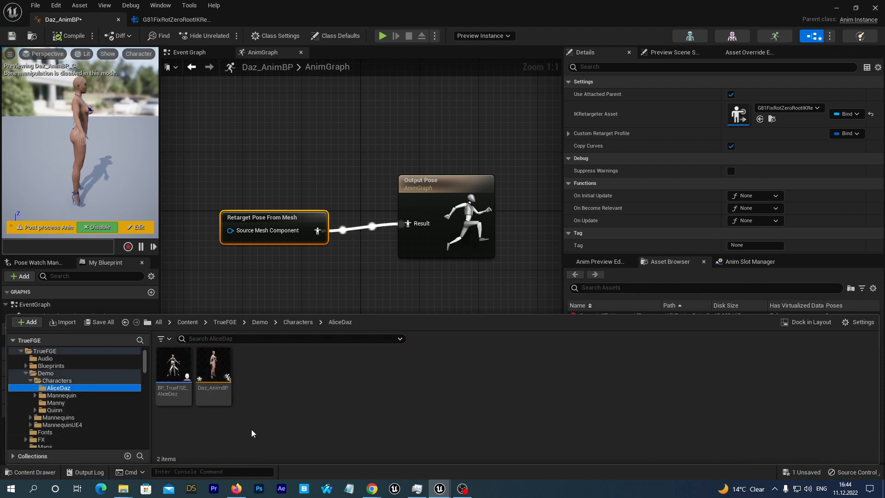
pyautogui.click(103, 322)
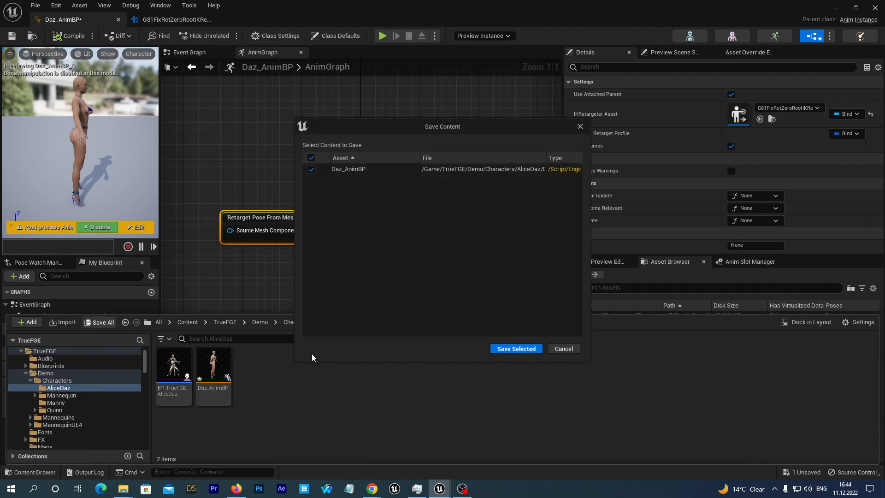
pyautogui.click(514, 348)
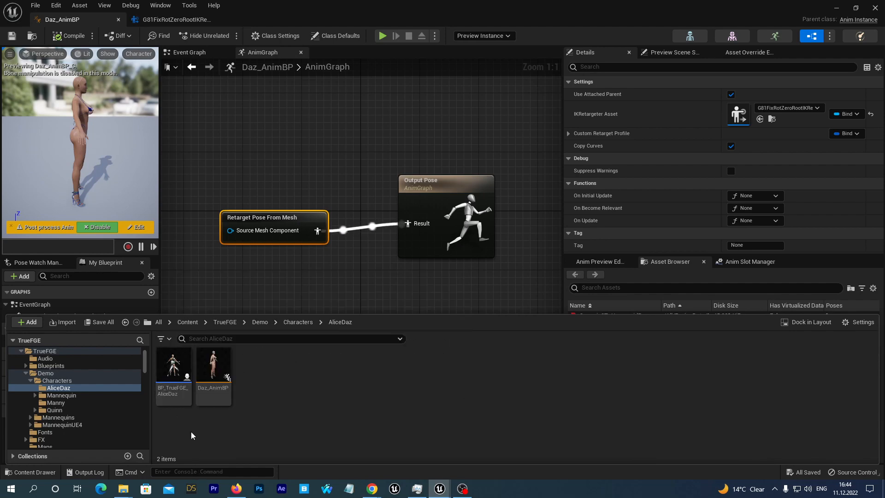
# Step: Open BP_TrueFGE_AliceDaz, set its SkeletalMesh component's Anim Class to Daz_AnimBP and show the character in the viewport
pyautogui.doubleClick(174, 361)
pyautogui.scroll(-2, 69, 138)
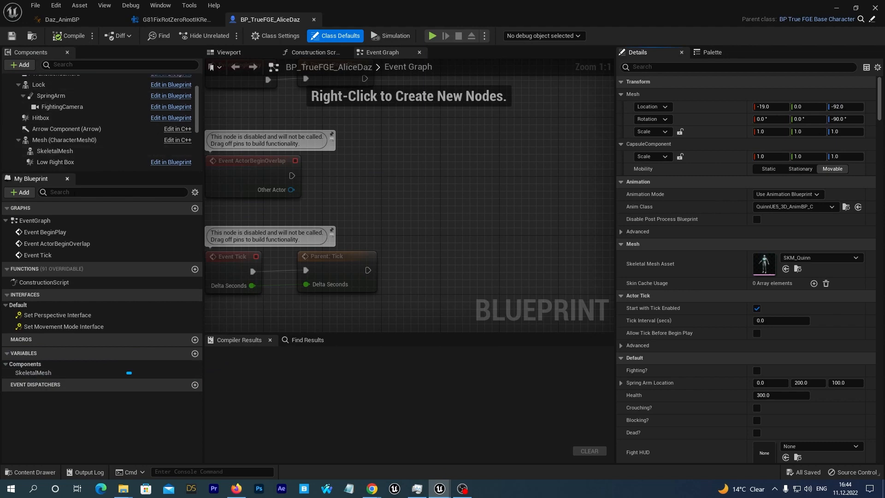
pyautogui.click(49, 151)
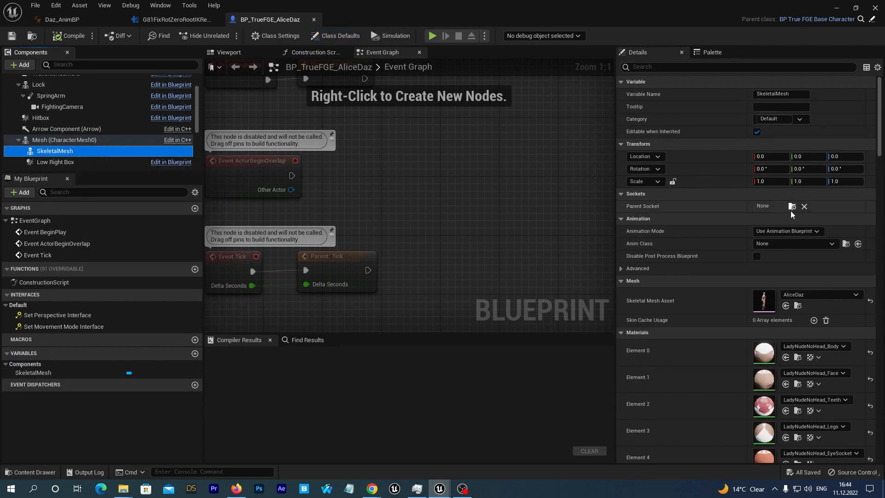
pyautogui.click(797, 244)
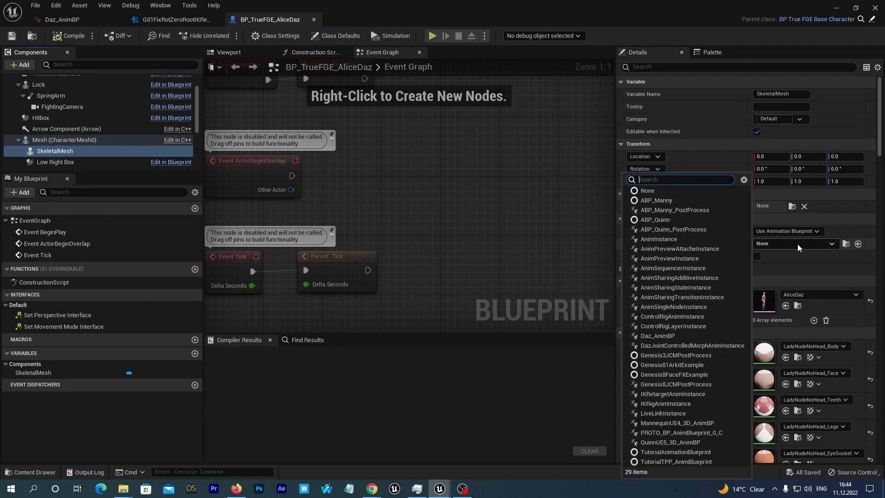
pyautogui.write('daz')
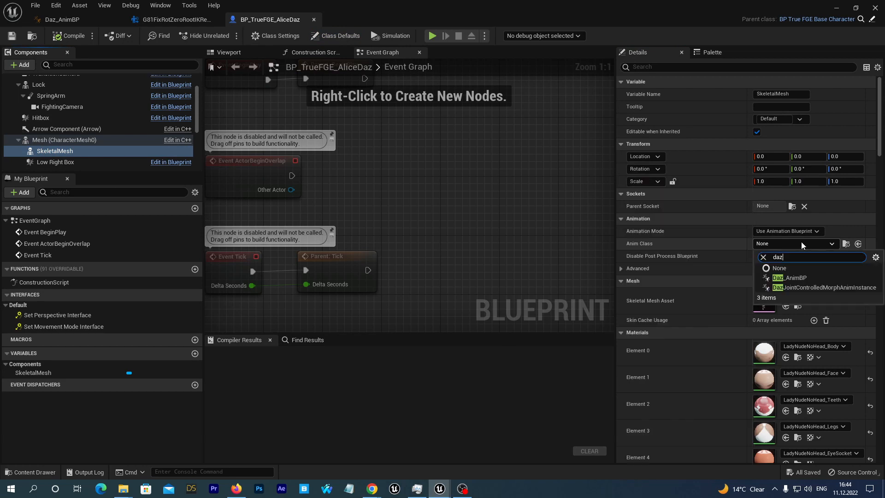
pyautogui.click(789, 278)
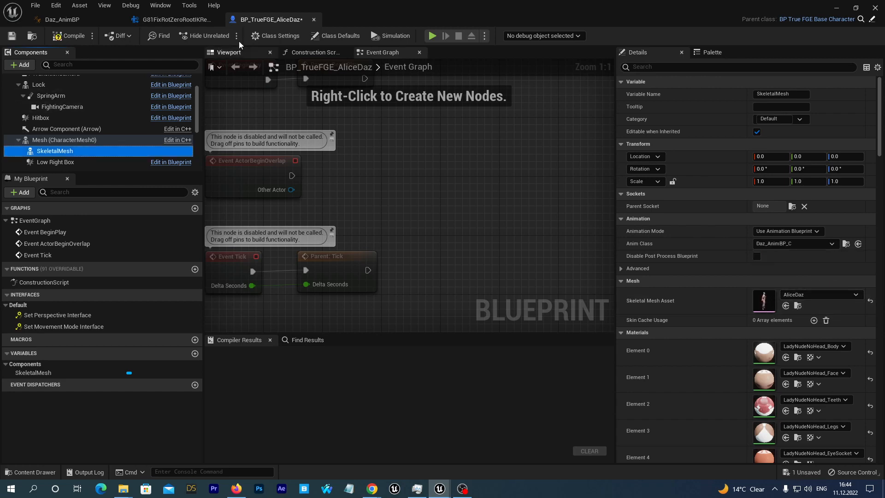
pyautogui.click(232, 52)
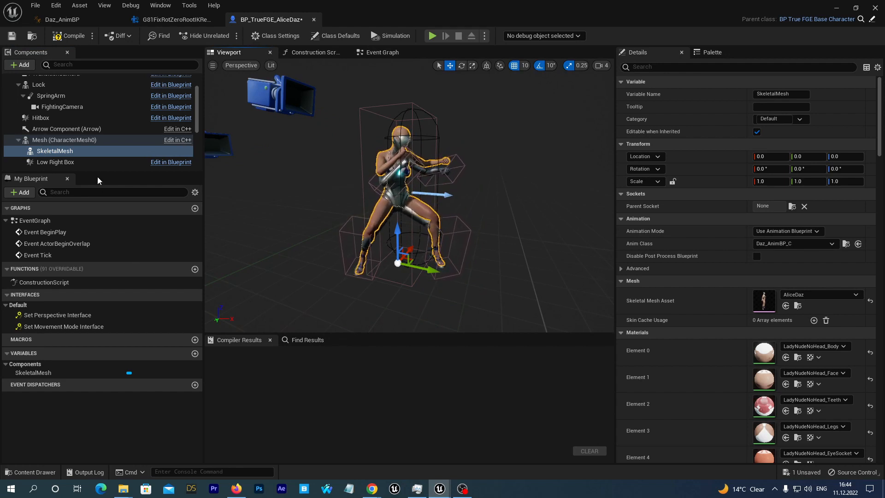
# Step: Make the inherited Mesh component invisible, set its Visibility Based Anim Tick Option to Always Tick Pose and Refresh Bones, and save and compile
pyautogui.click(52, 141)
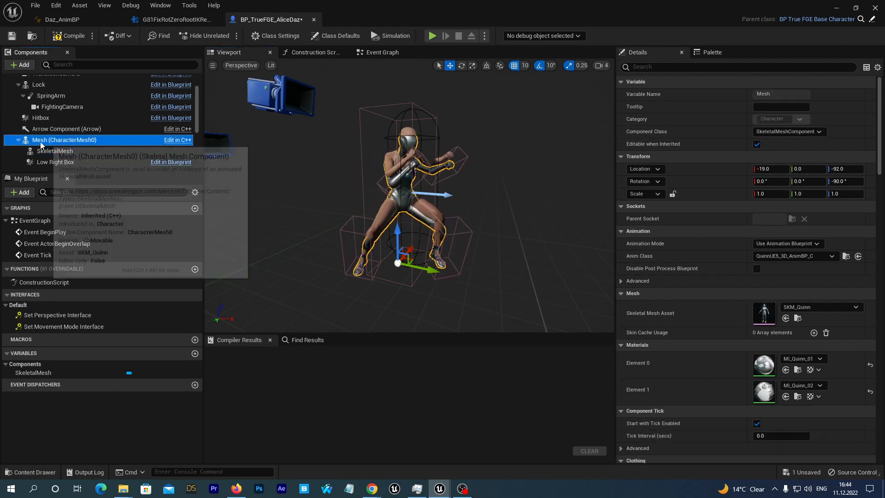
pyautogui.click(645, 66)
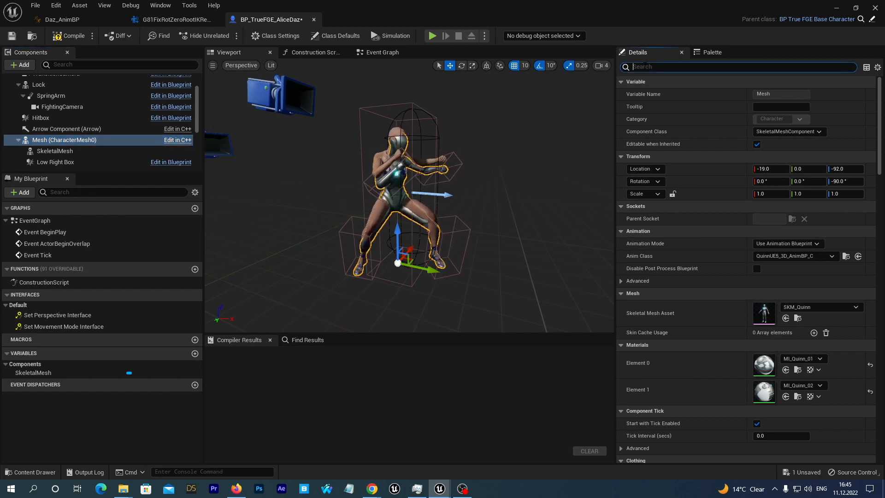
pyautogui.write('vis')
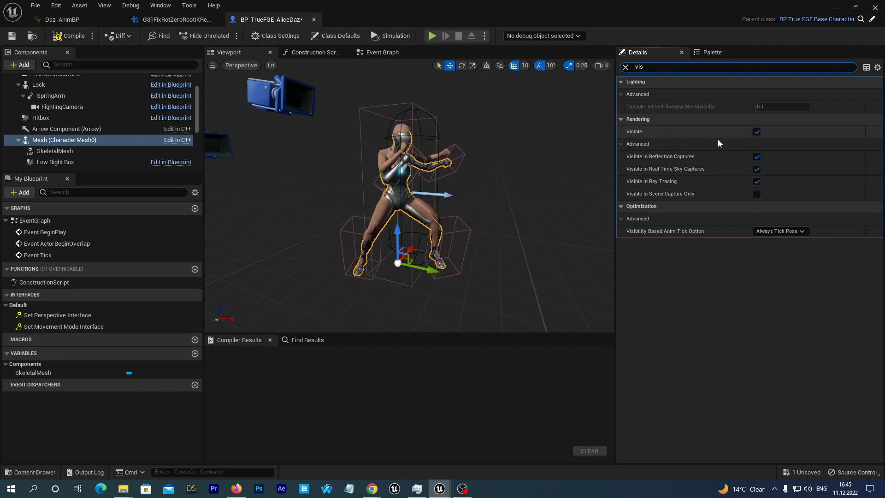
pyautogui.click(756, 132)
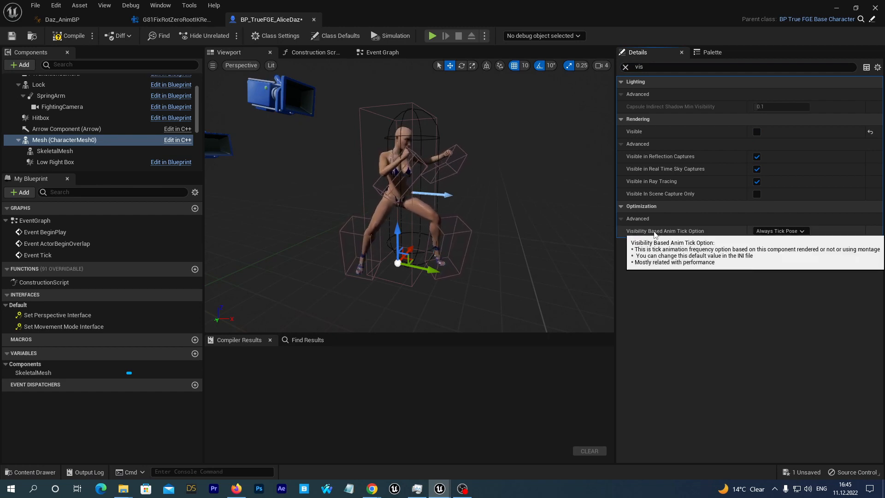
pyautogui.click(801, 232)
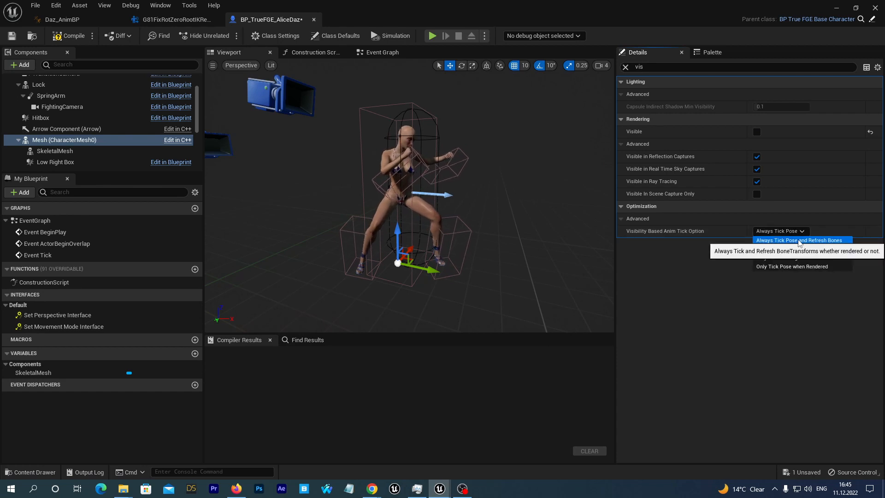
pyautogui.click(798, 240)
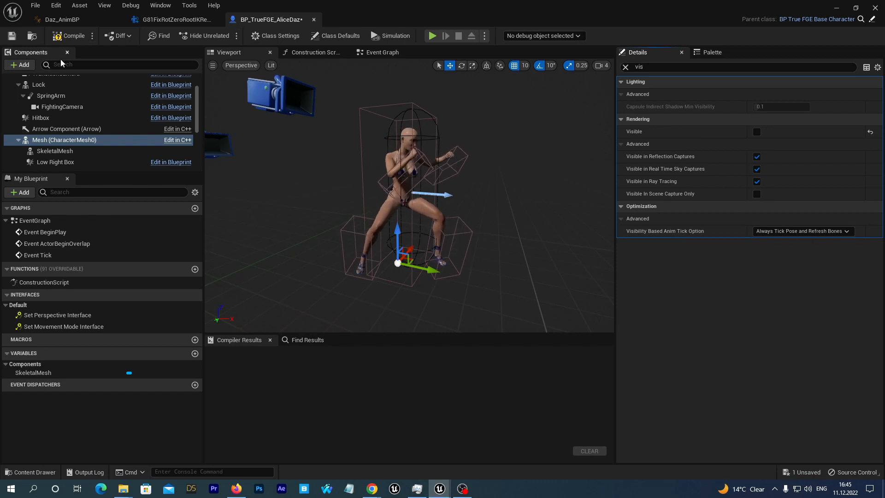
pyautogui.click(11, 35)
pyautogui.click(64, 38)
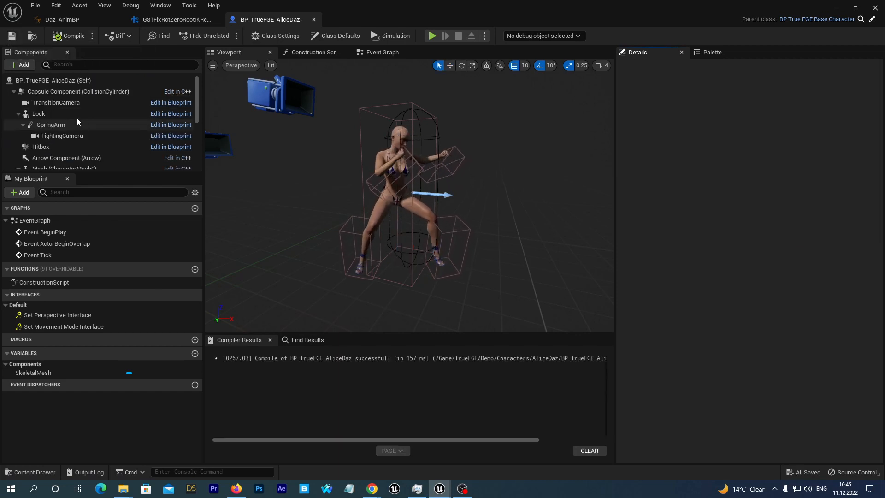
# Step: Set the Character name in the blueprint's class defaults to AliceDaz, then save and compile BP_TrueFGE_AliceDaz
pyautogui.click(38, 82)
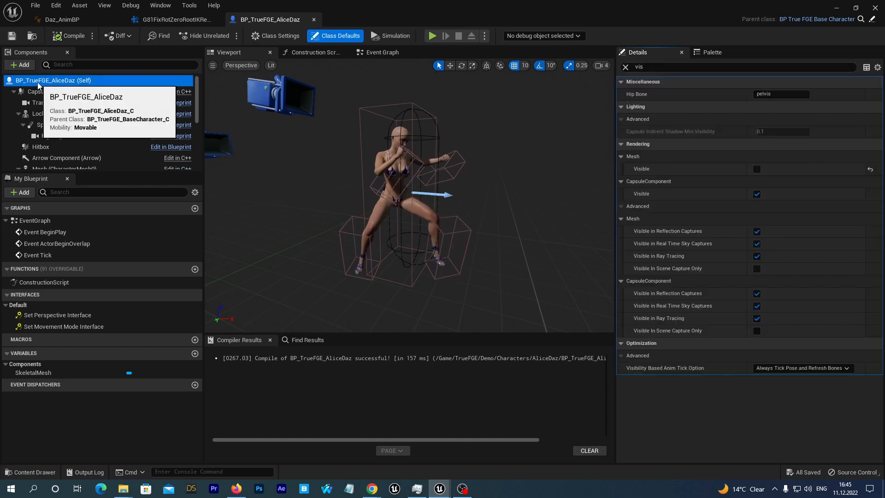
pyautogui.click(626, 67)
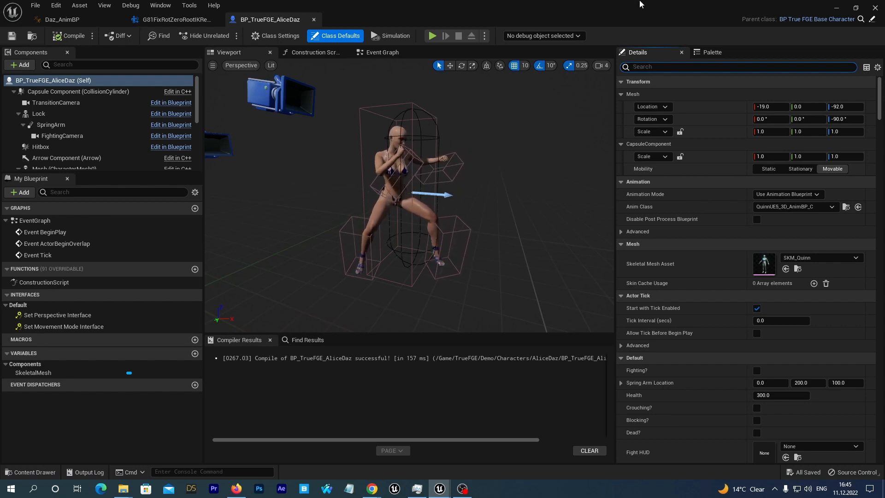
pyautogui.write('cha')
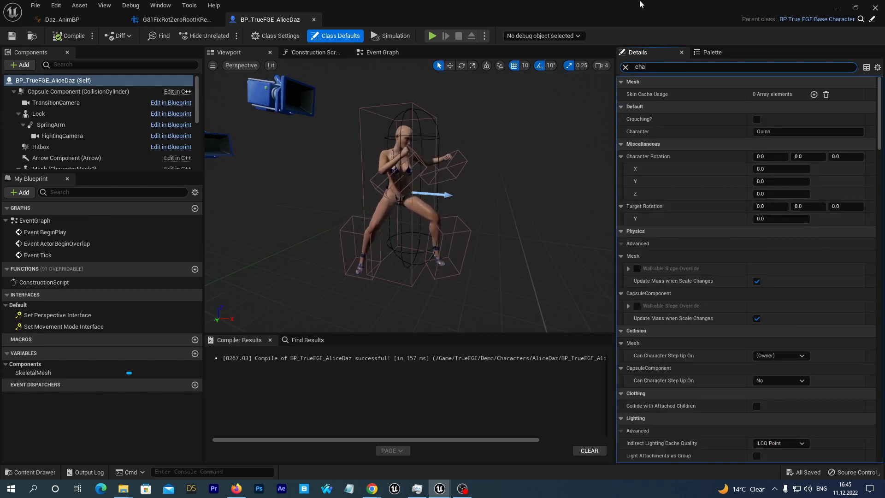
pyautogui.write('racter')
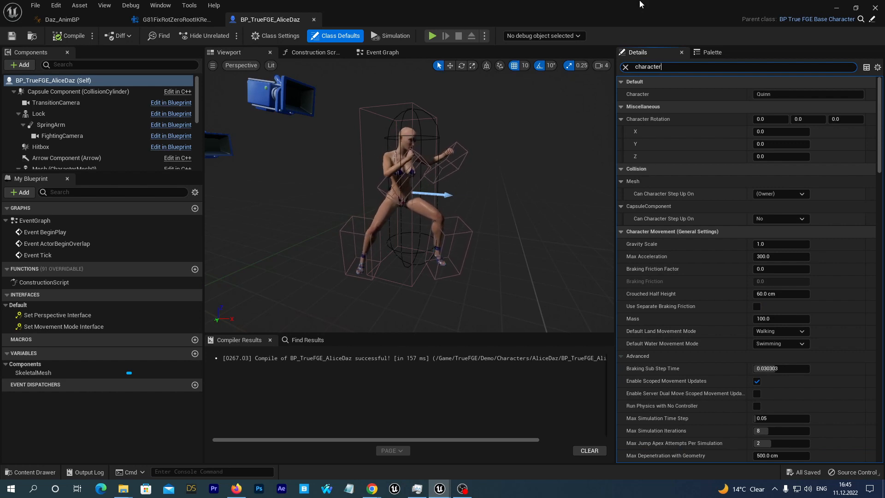
pyautogui.click(785, 94)
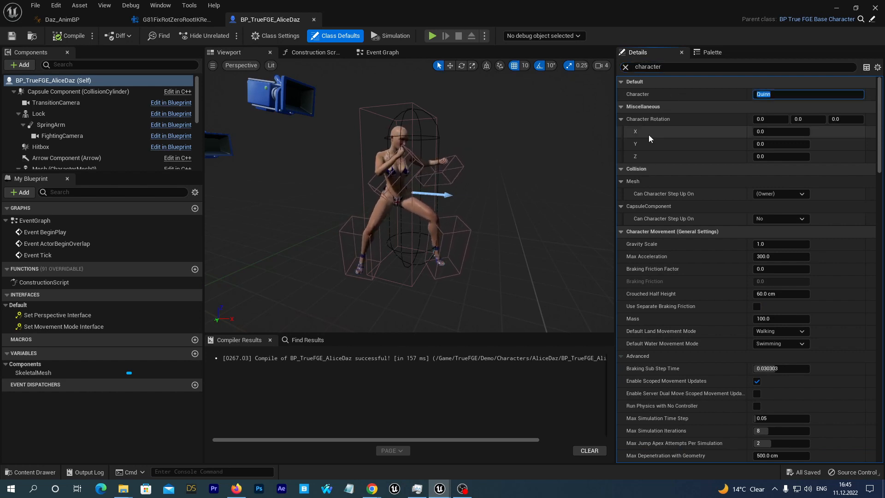
pyautogui.write('AliceDaz')
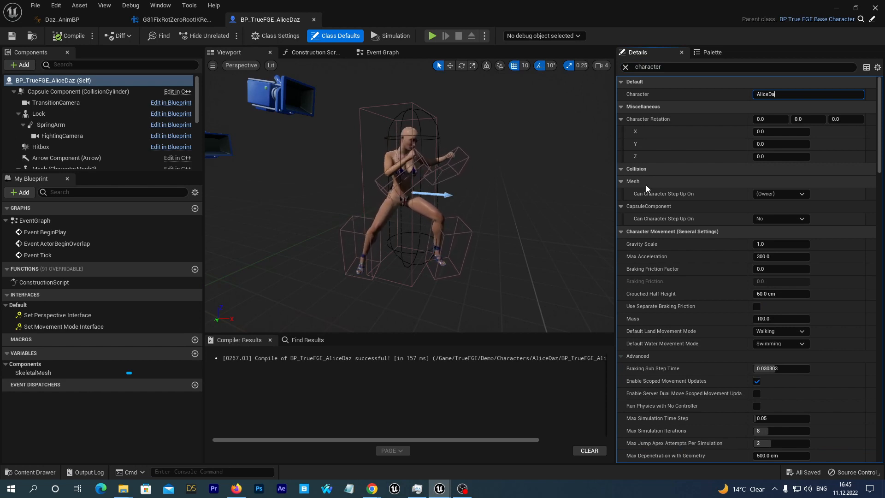
pyautogui.click(12, 38)
pyautogui.click(69, 36)
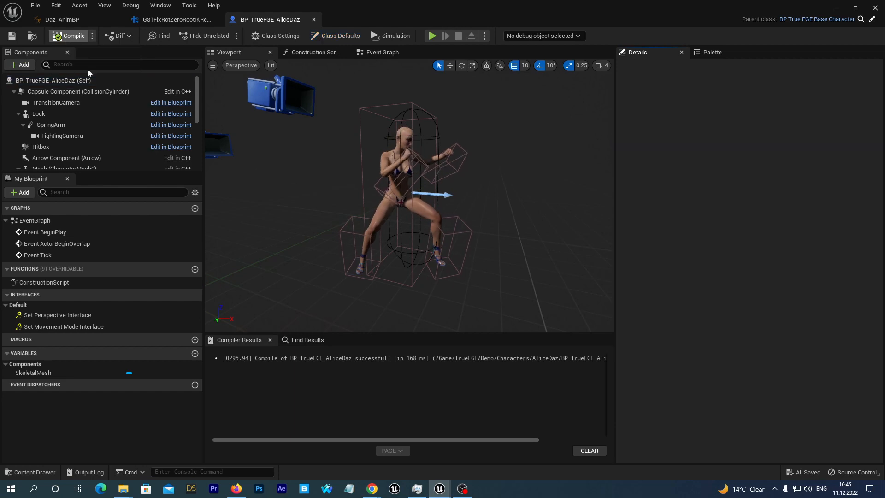
pyautogui.keyDown('alt'); pyautogui.moveTo(253, 165); pyautogui.dragTo(290, 165); pyautogui.keyUp('alt')
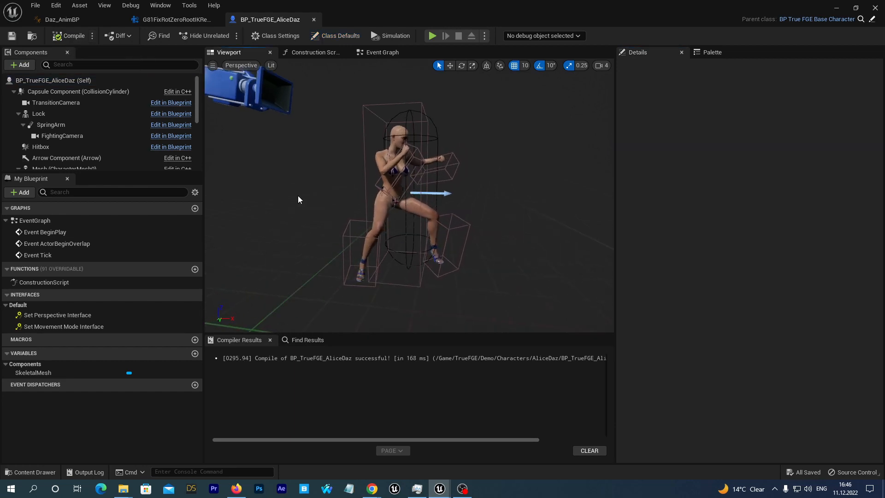
# Step: Close the blueprint editor and open BP_TrueFGE_Functions from the TrueFGE/Blueprints/Miscellaneous folder
pyautogui.click(875, 8)
pyautogui.click(31, 472)
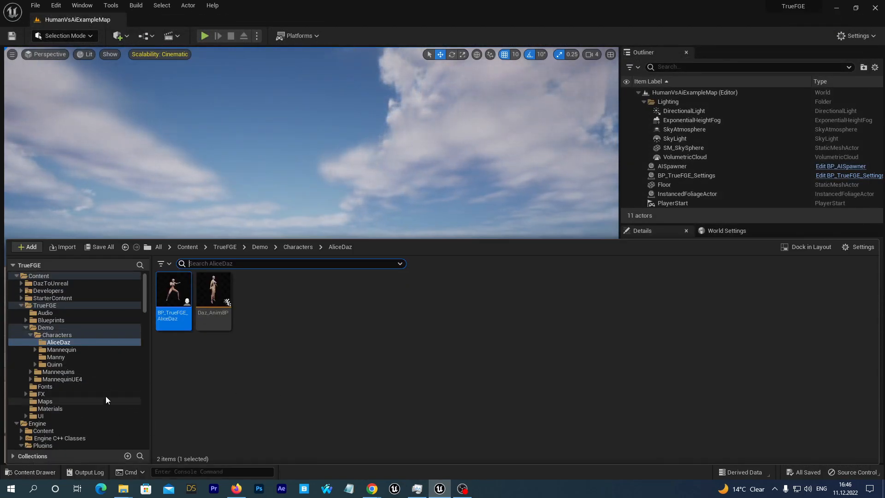
pyautogui.click(50, 320)
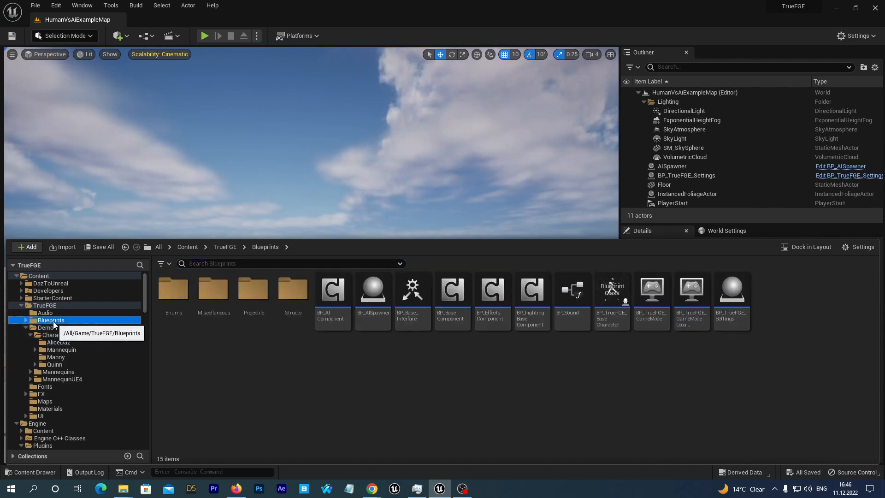
pyautogui.doubleClick(213, 289)
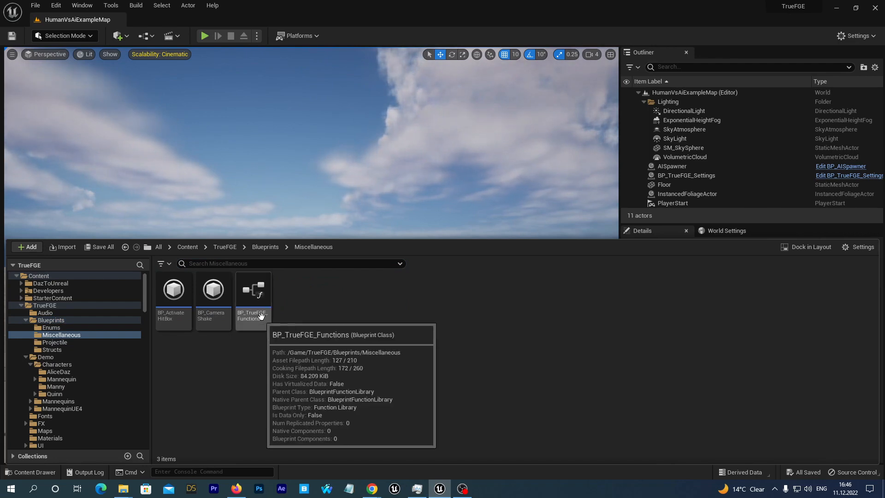
pyautogui.doubleClick(256, 293)
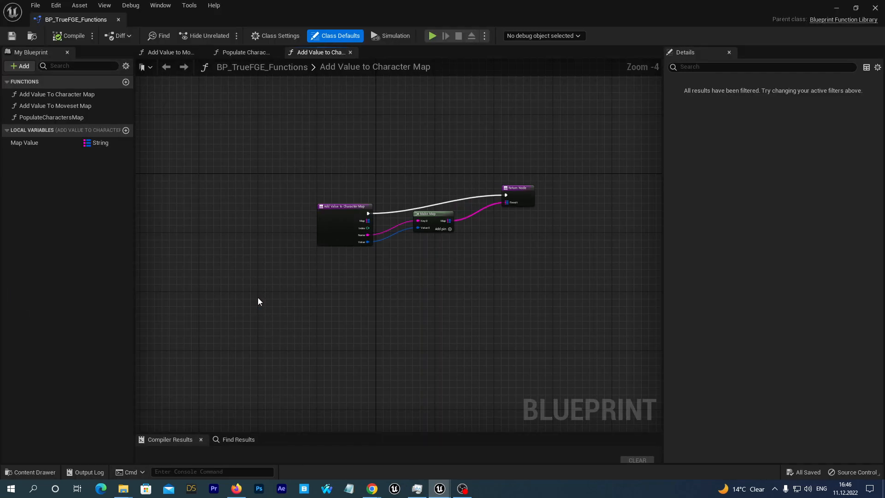
# Step: Open the PopulateCharactersMap function, duplicate Quinn's Make Character node and place the copy below the Make Map node
pyautogui.doubleClick(41, 117)
pyautogui.scroll(4, 456, 194)
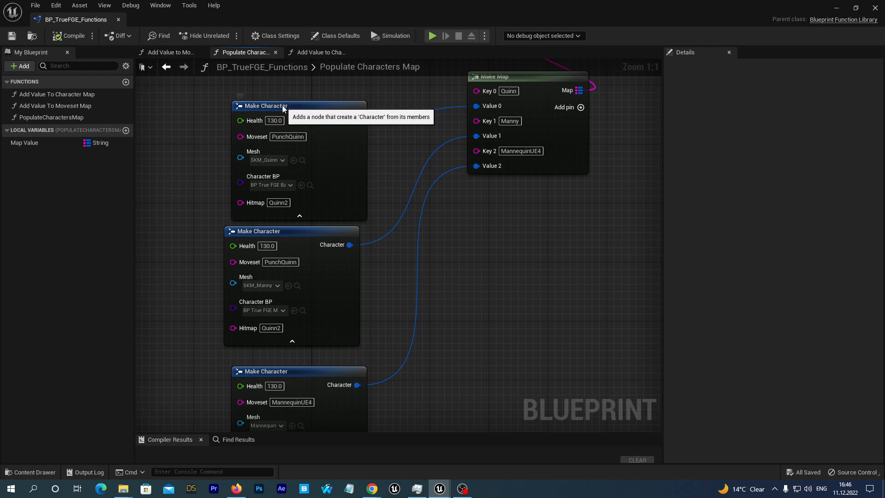
pyautogui.moveTo(282, 105); pyautogui.dragTo(272, 92)
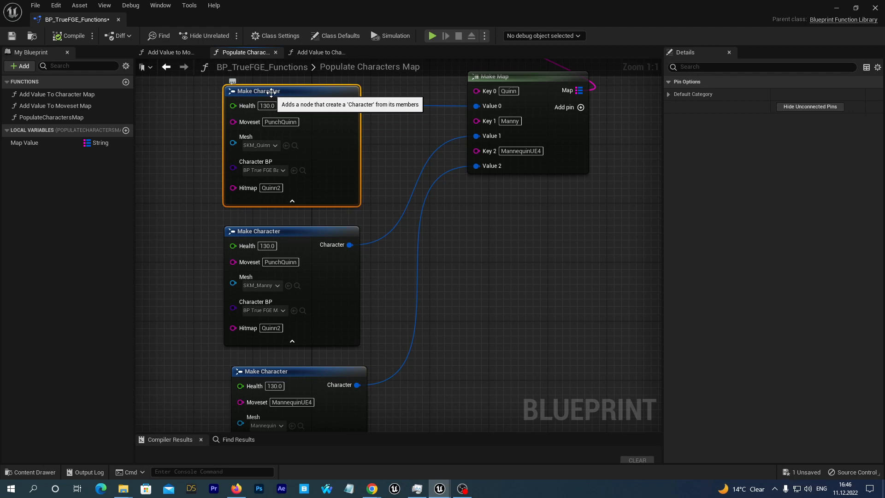
pyautogui.rightClick(271, 93)
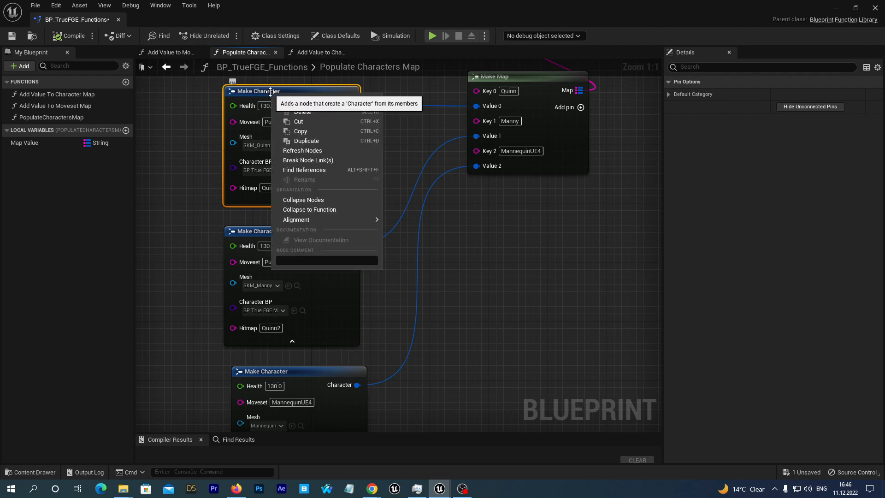
pyautogui.click(302, 141)
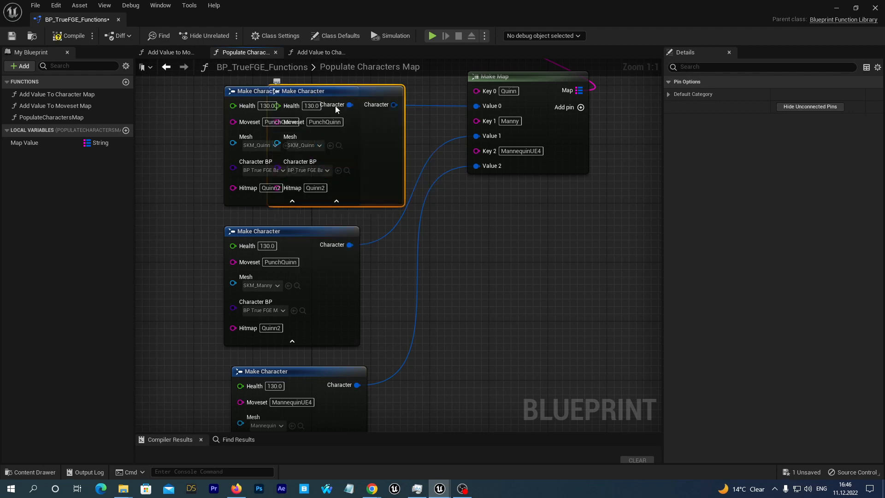
pyautogui.moveTo(371, 90); pyautogui.dragTo(562, 276)
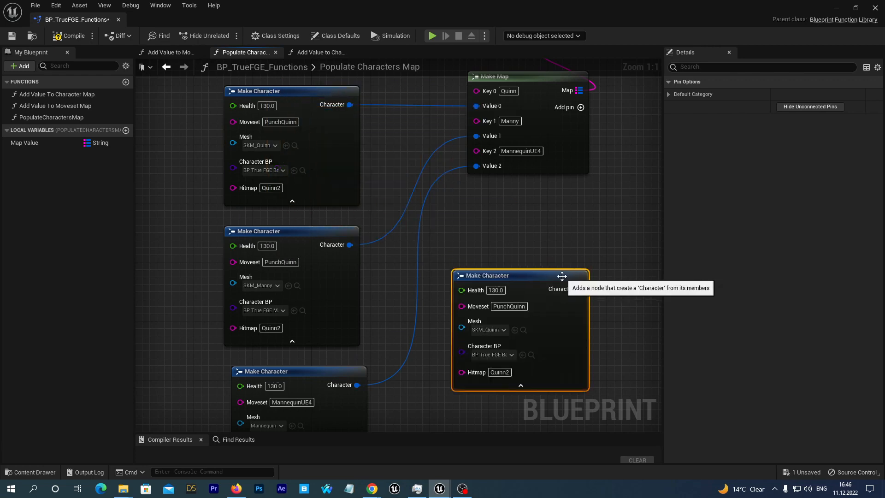
# Step: Set the Character BP of the duplicated Make Character node to BP_TrueFGE_AliceDaz
pyautogui.moveTo(550, 225); pyautogui.dragTo(493, 206, button='right')
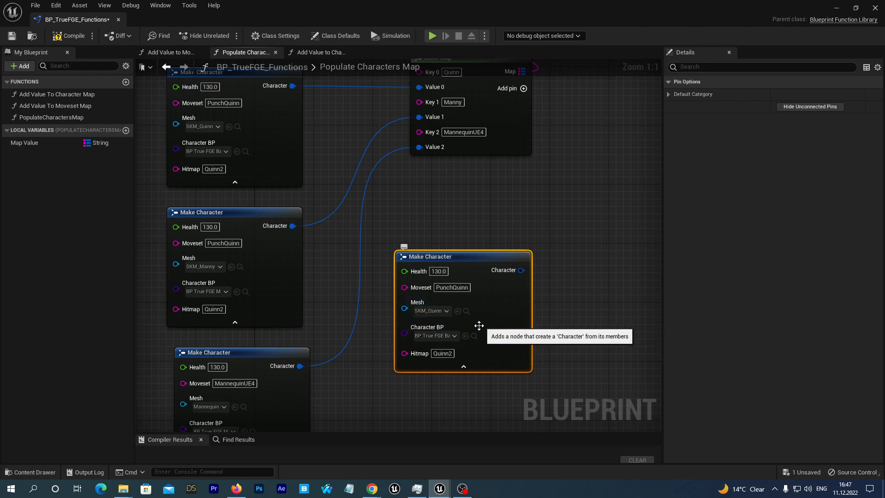
pyautogui.click(453, 337)
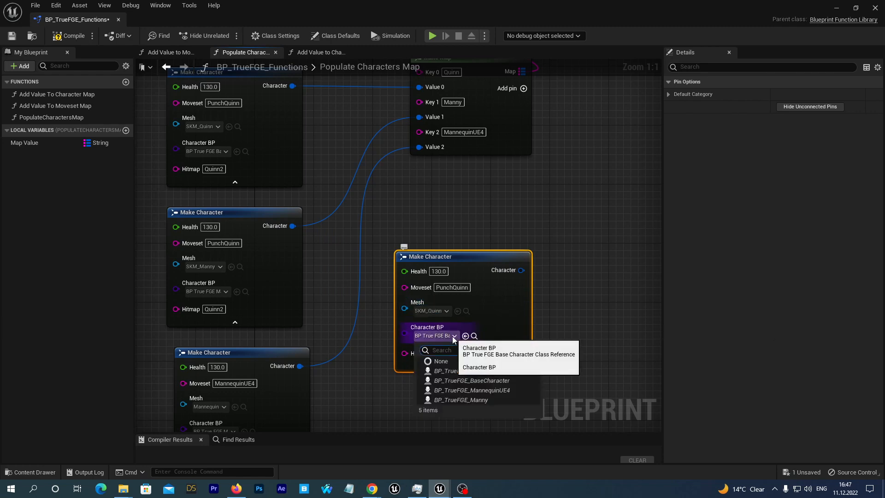
pyautogui.click(447, 371)
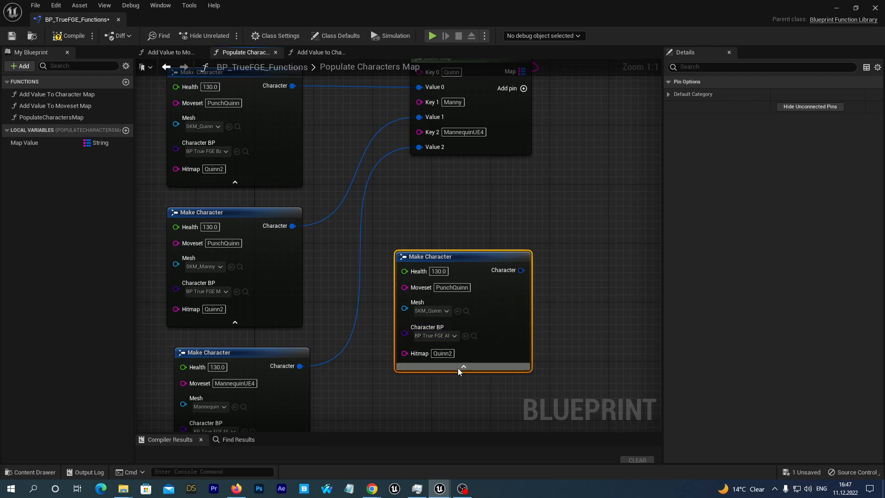
# Step: Add a key/value pair to the Make Map node and set Key 3 to AliceDaz
pyautogui.click(554, 195)
pyautogui.moveTo(555, 198); pyautogui.dragTo(562, 266, button='right')
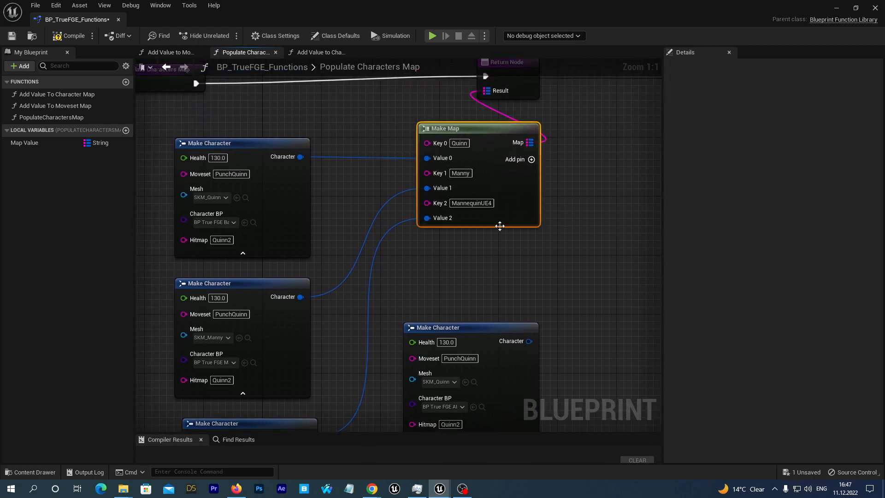
pyautogui.rightClick(502, 223)
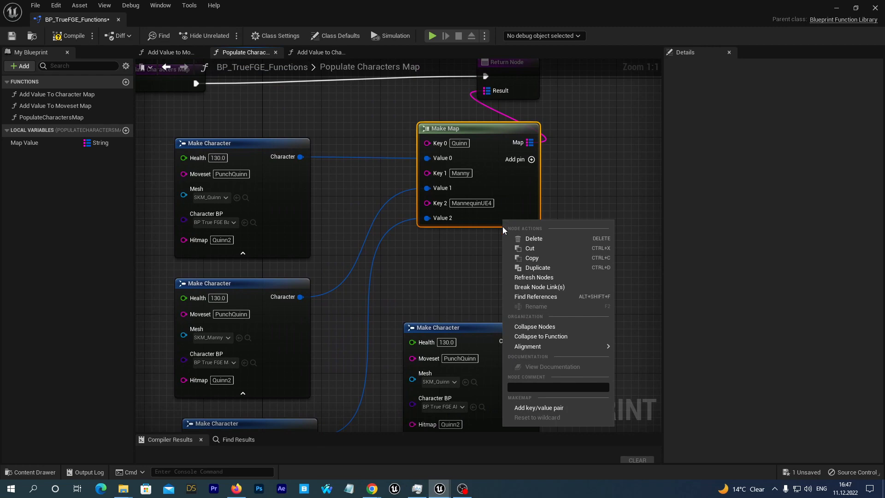
pyautogui.click(523, 408)
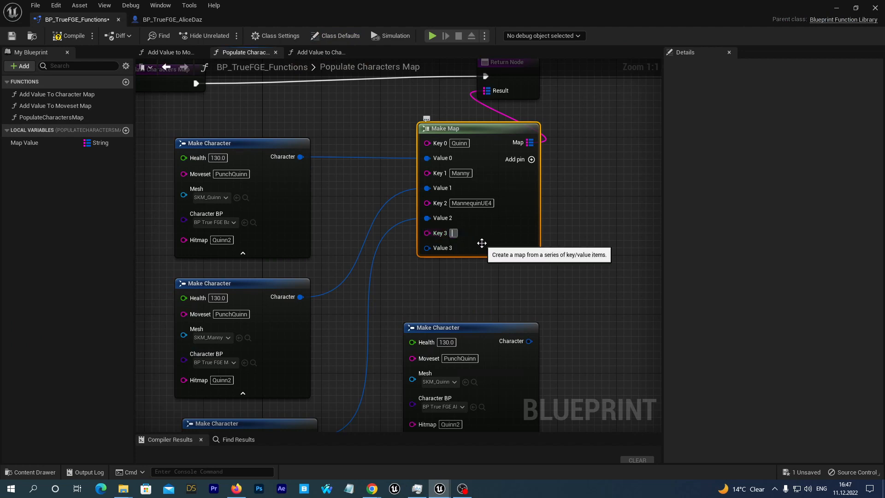
pyautogui.write('ceDaz')
pyautogui.press('Return')
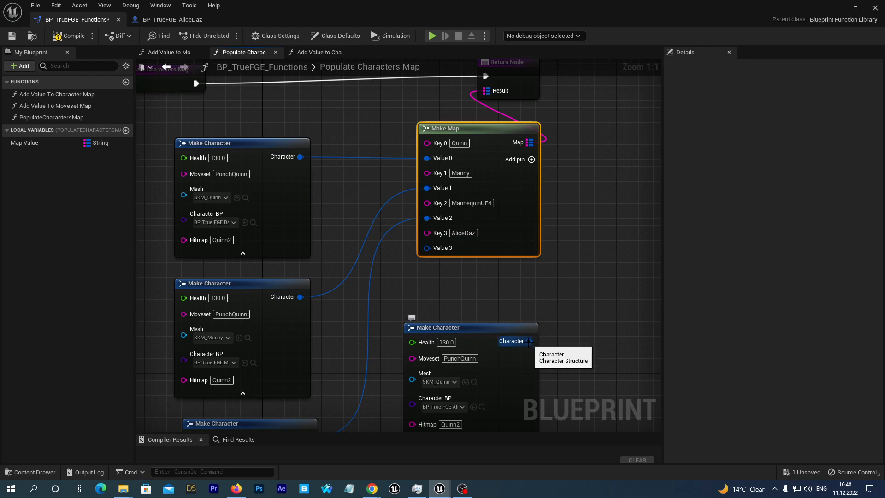
# Step: Connect the new Make Character node's Character output to Value 3 of Make Map, then save and compile the function library
pyautogui.moveTo(528, 341); pyautogui.dragTo(426, 248)
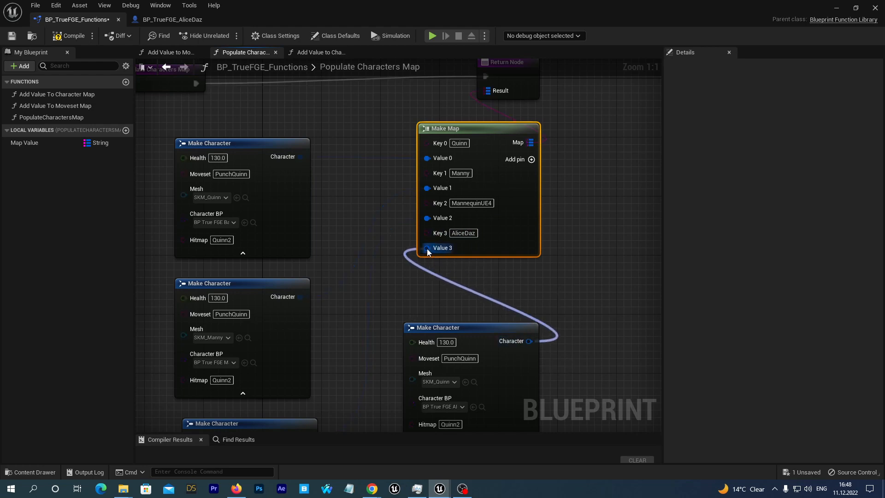
pyautogui.click(12, 36)
pyautogui.click(58, 39)
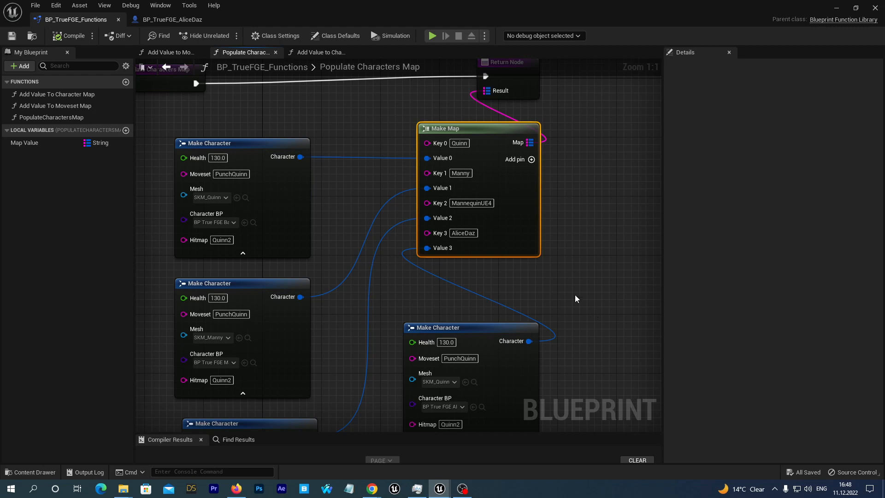
# Step: Close the function library and open BP_TrueFGE_GameMode from the TrueFGE/Blueprints folder
pyautogui.click(875, 10)
pyautogui.click(37, 472)
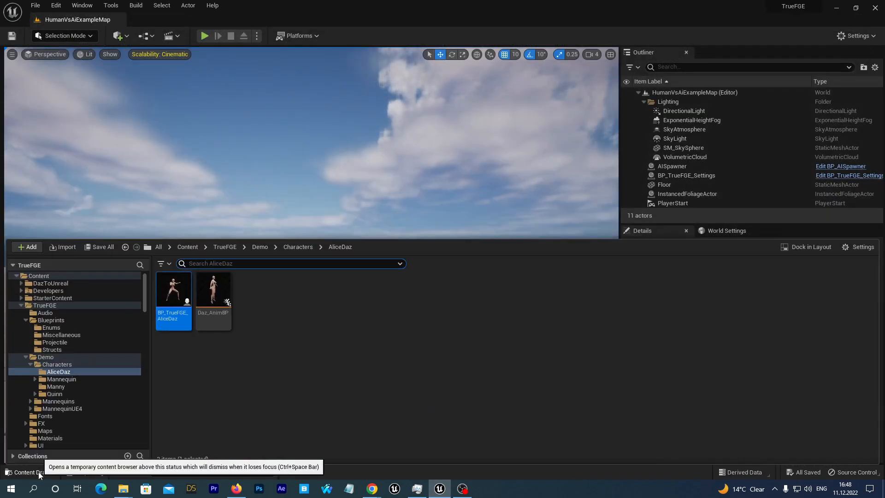
pyautogui.click(45, 305)
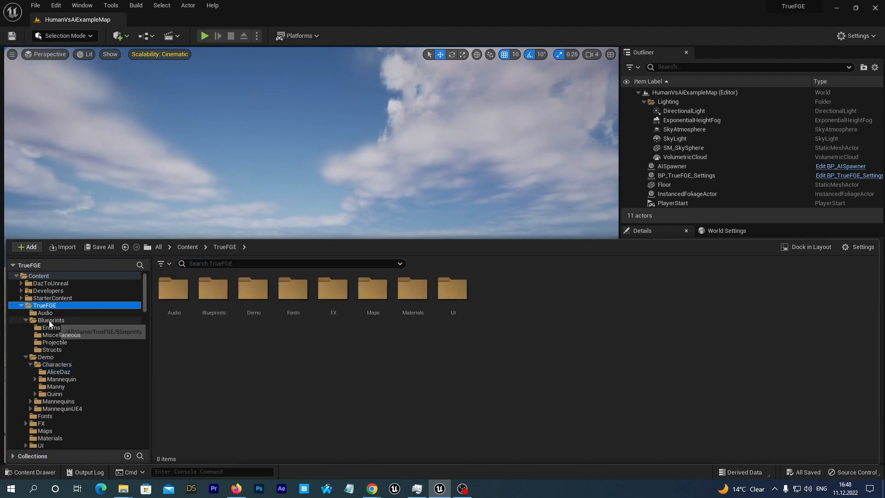
pyautogui.click(50, 322)
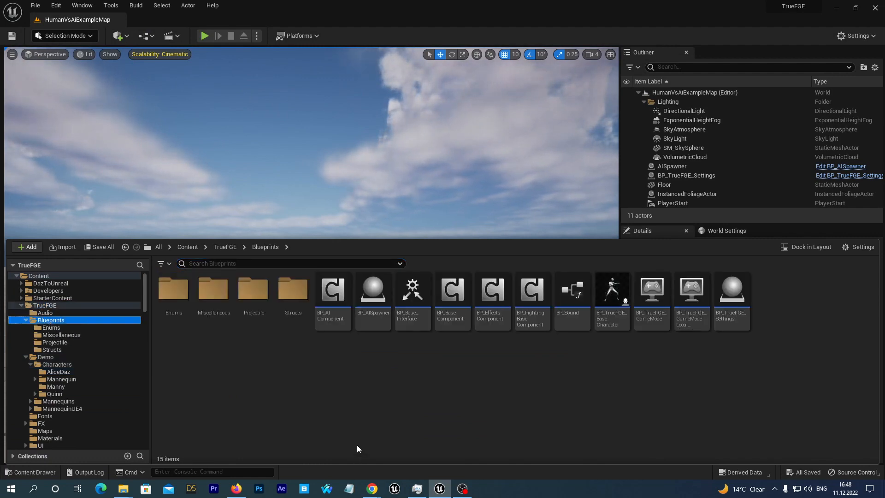
pyautogui.doubleClick(652, 295)
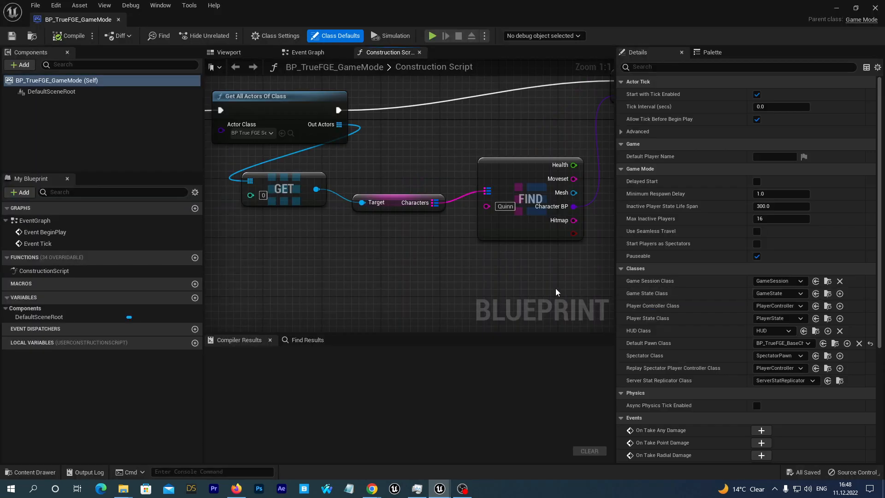
# Step: Set the Find node's key in the game mode's Construction Script to AliceDaz, compile the blueprint and close it
pyautogui.click(506, 207)
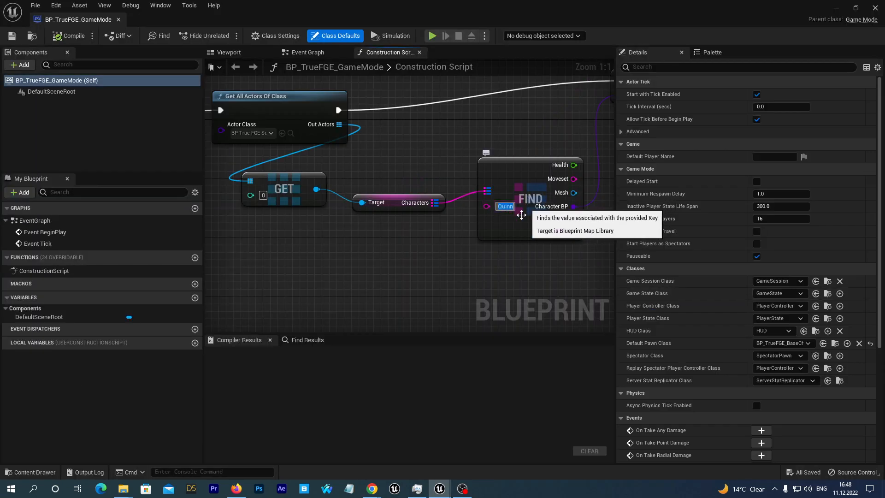
pyautogui.write('Aliced')
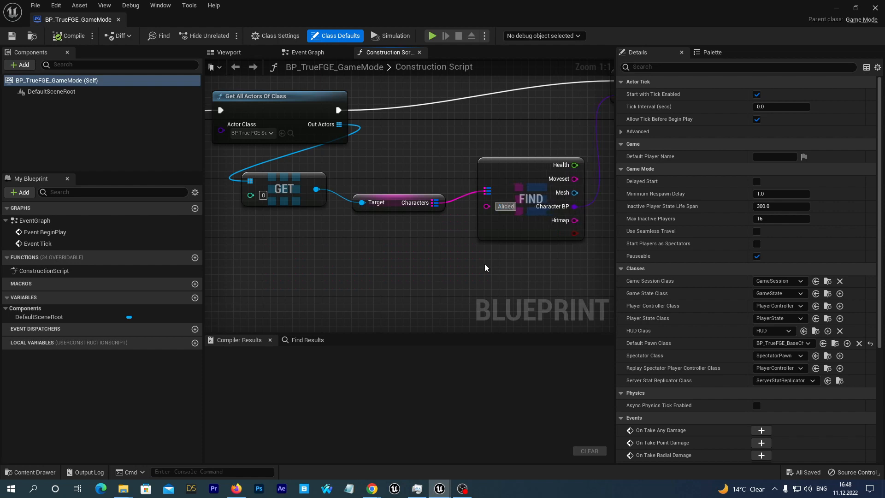
pyautogui.press('BackSpace')
pyautogui.write('Daz')
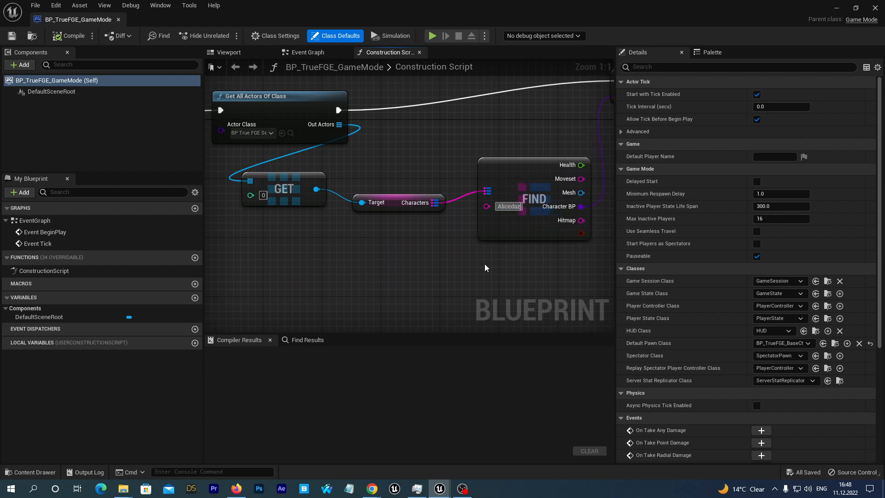
pyautogui.click(64, 38)
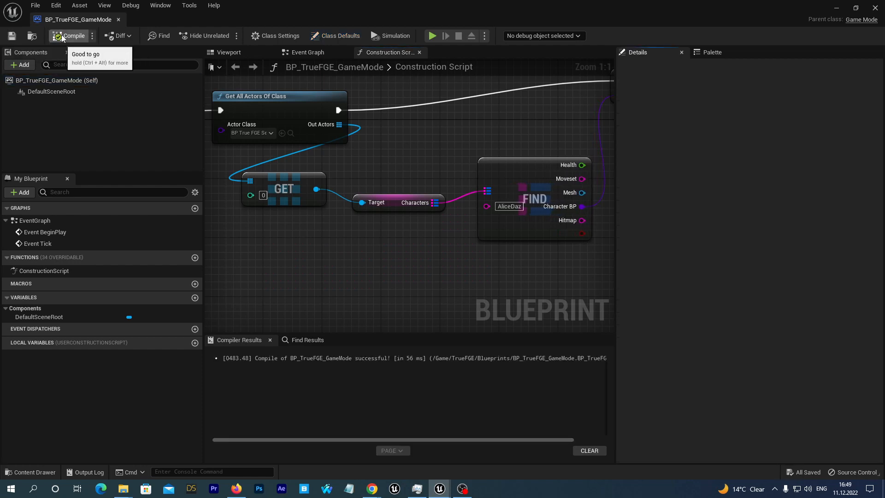
pyautogui.click(875, 7)
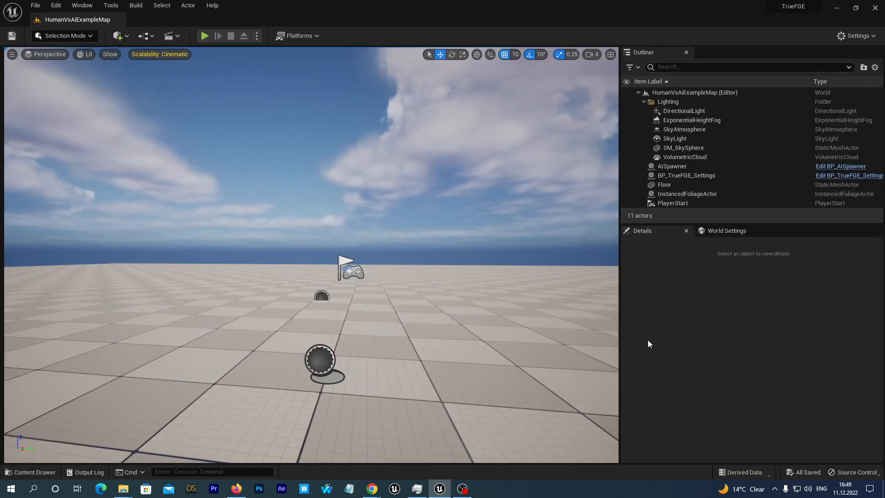
# Step: Delete the BP_TrueFGE_Settings actor from the level and place a fresh instance from the Blueprints folder on the floor
pyautogui.click(684, 178)
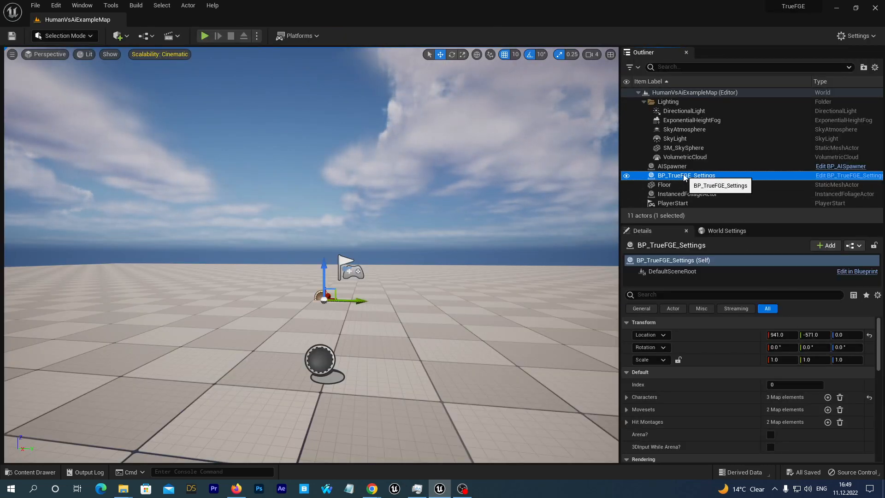
pyautogui.press('Delete')
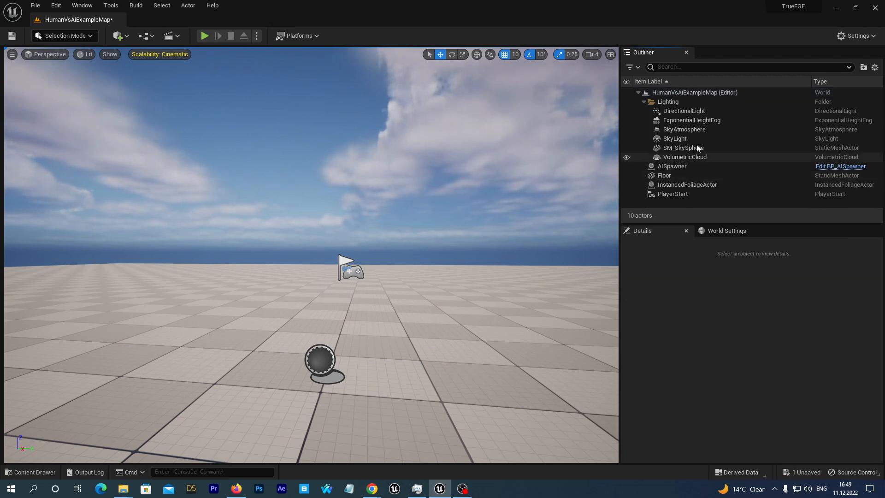
pyautogui.click(25, 472)
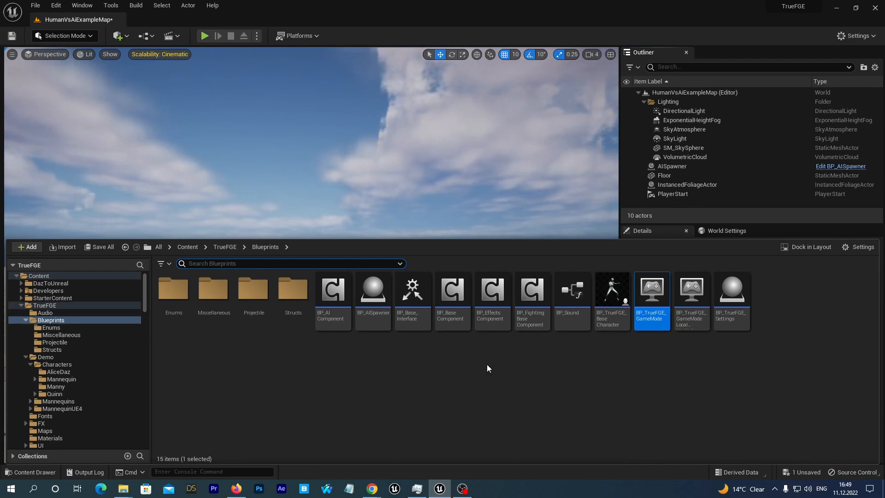
pyautogui.click(738, 300)
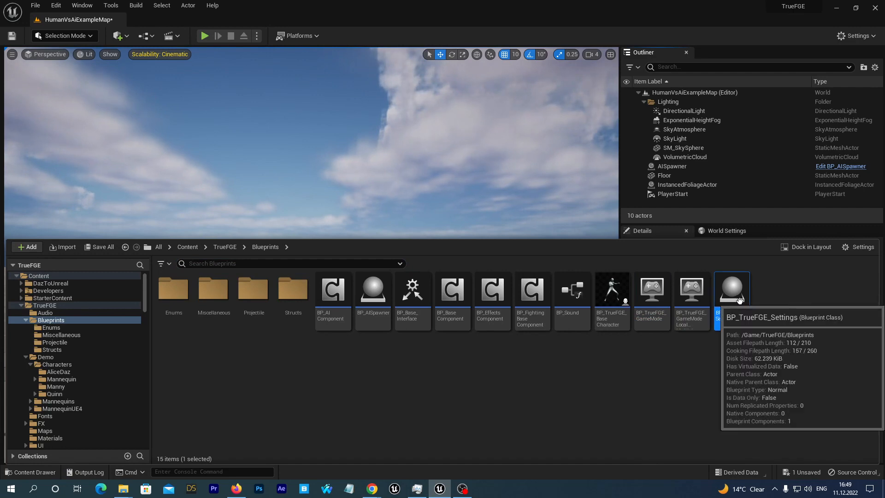
pyautogui.moveTo(738, 300); pyautogui.dragTo(400, 321)
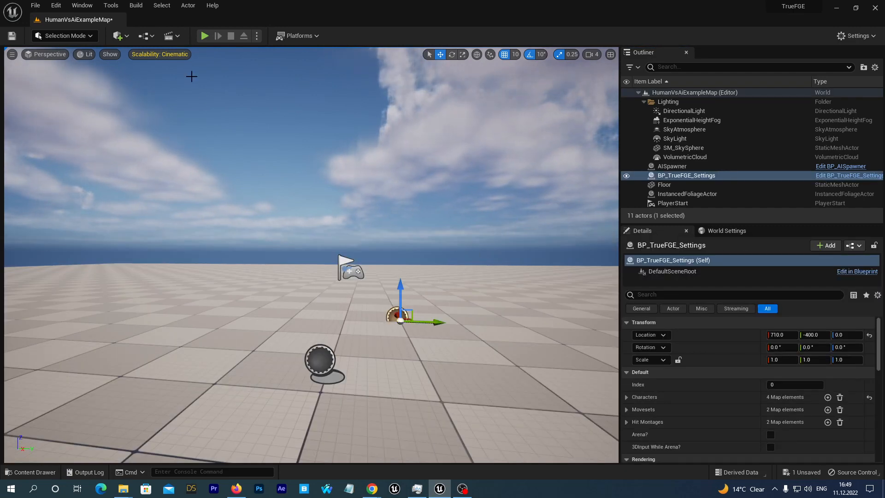
# Step: Play the level in the editor and take control of the AliceDaz character
pyautogui.click(204, 36)
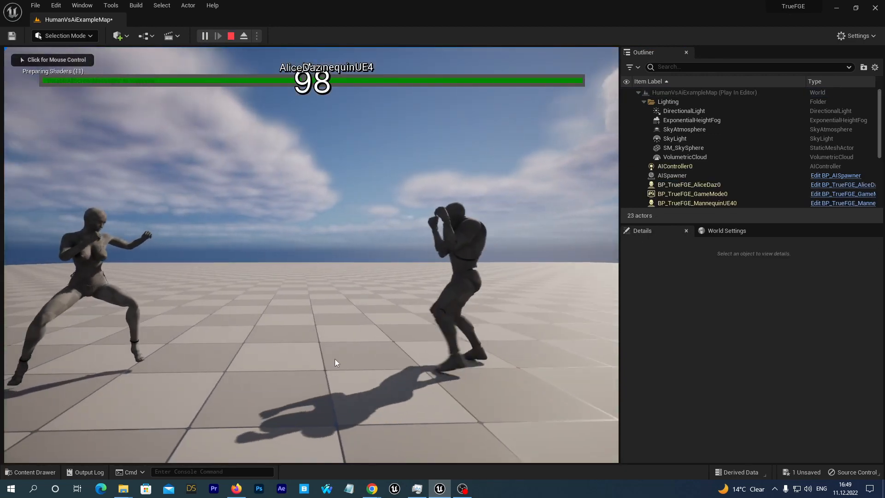
pyautogui.click(335, 360)
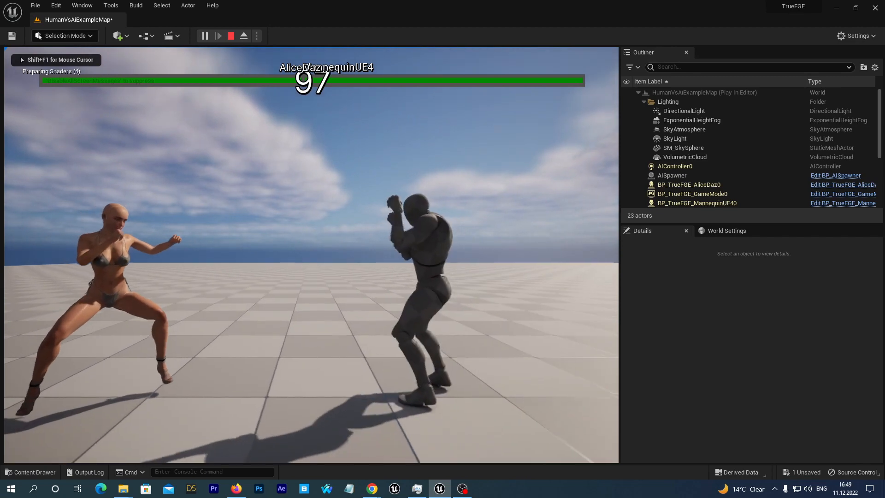